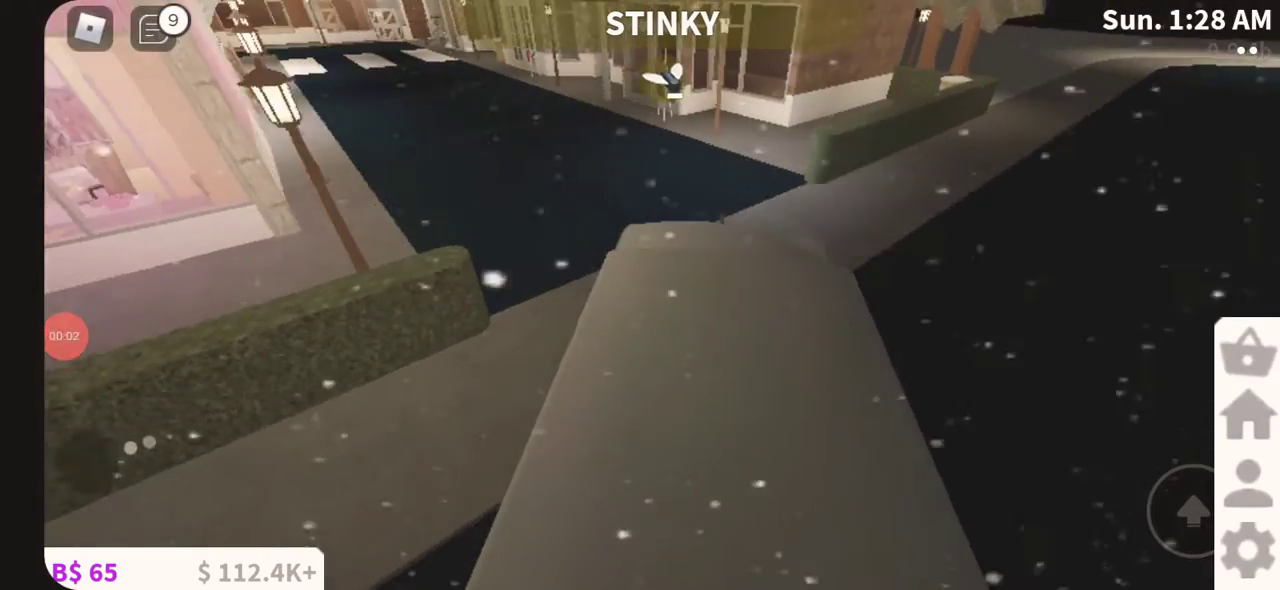
drag(700, 300, 900, 300)
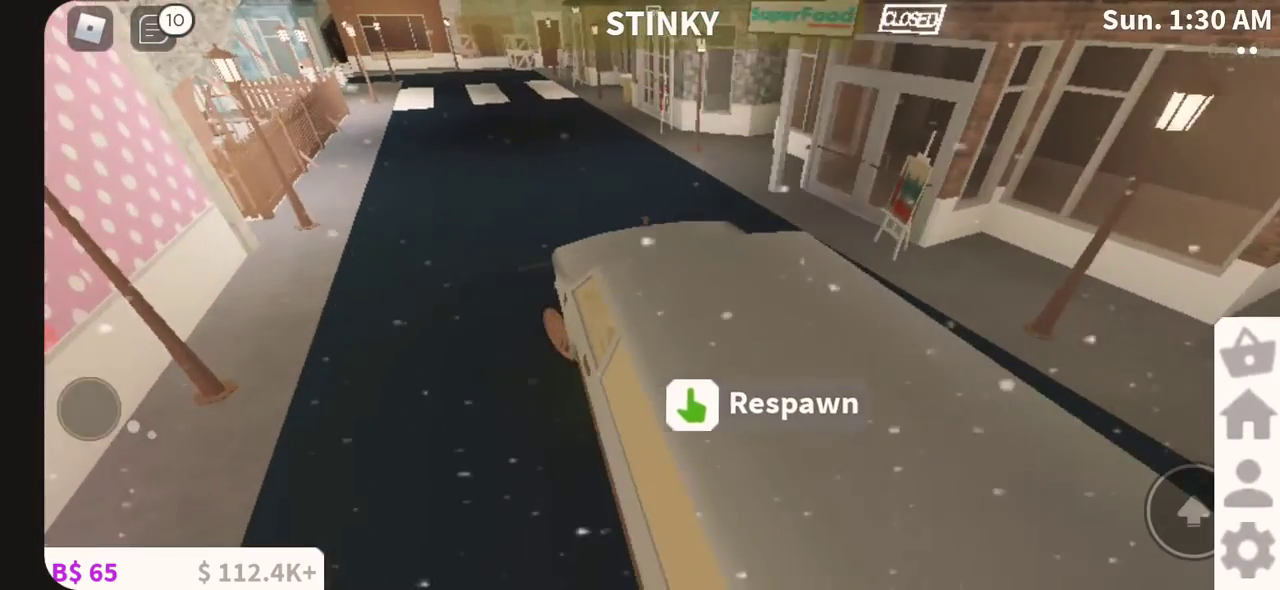
Look along the snowy street, post 'woah so this is my new city' in chat, and walk forward
click(153, 28)
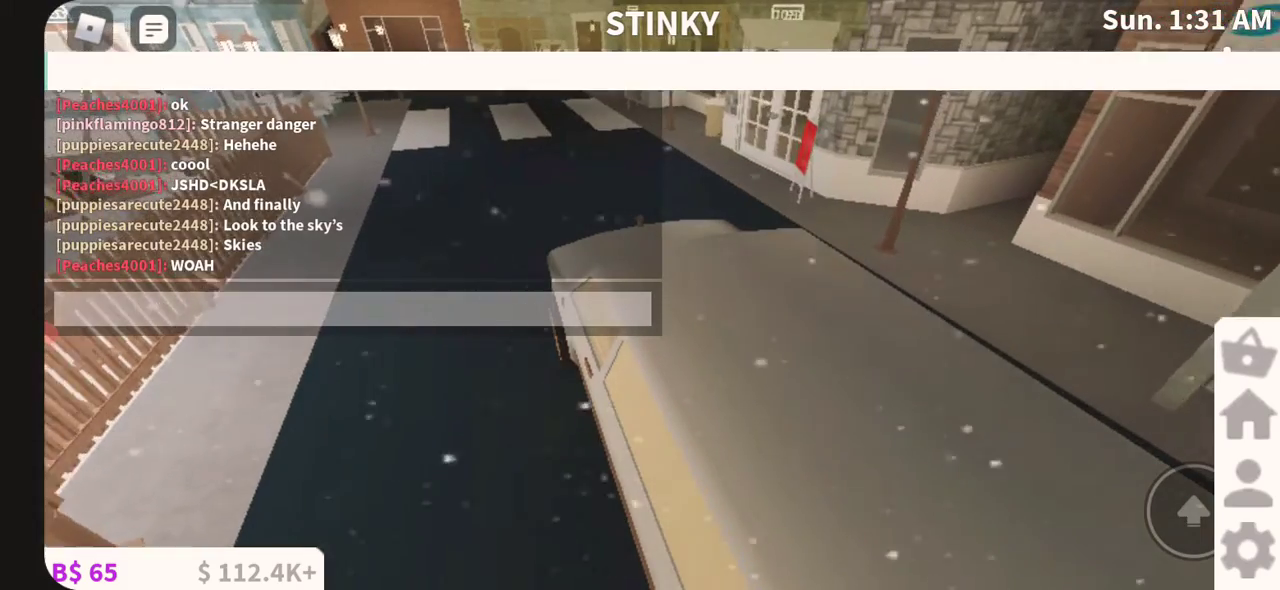
click(352, 308)
text(wo)
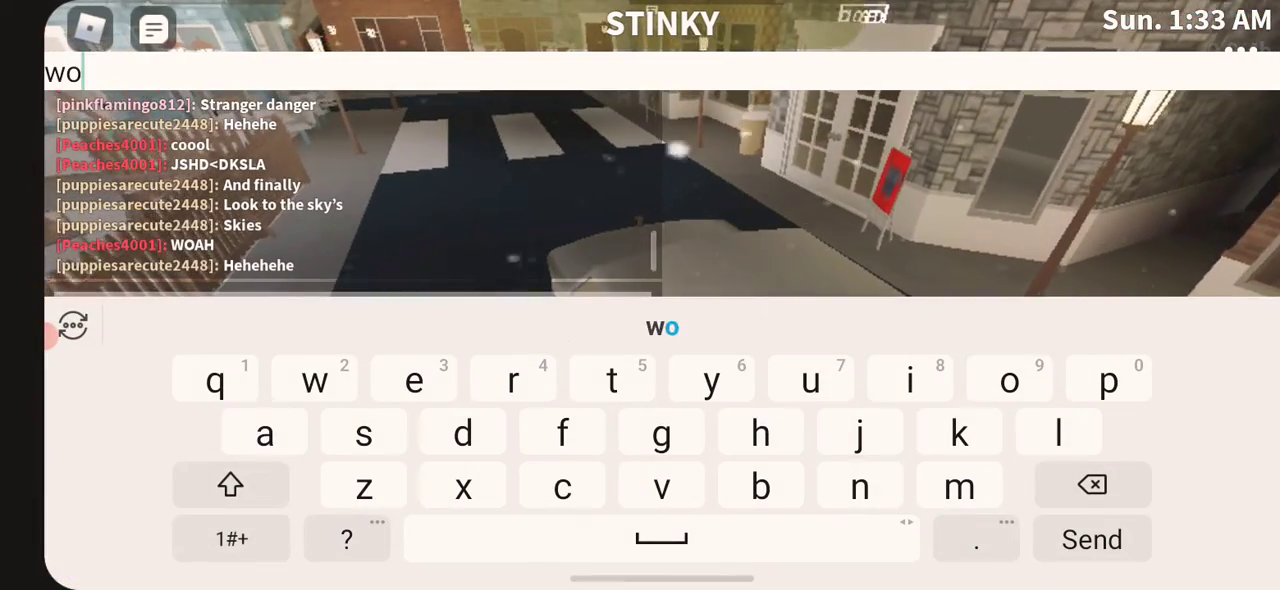
text(ah so t)
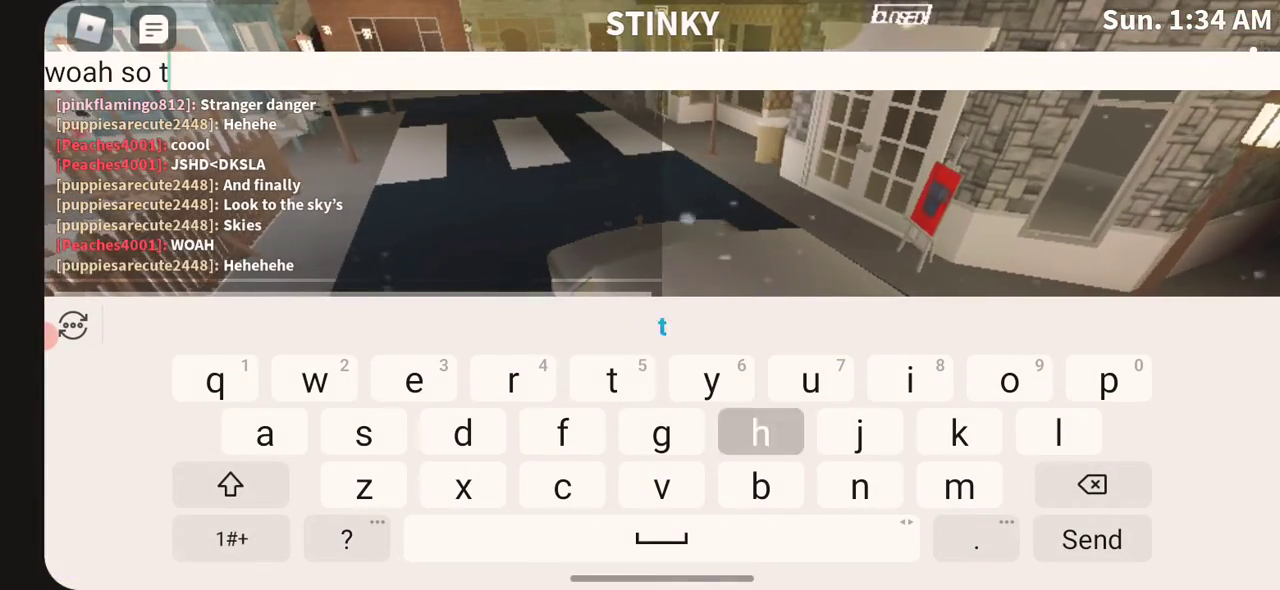
text(his is my new city)
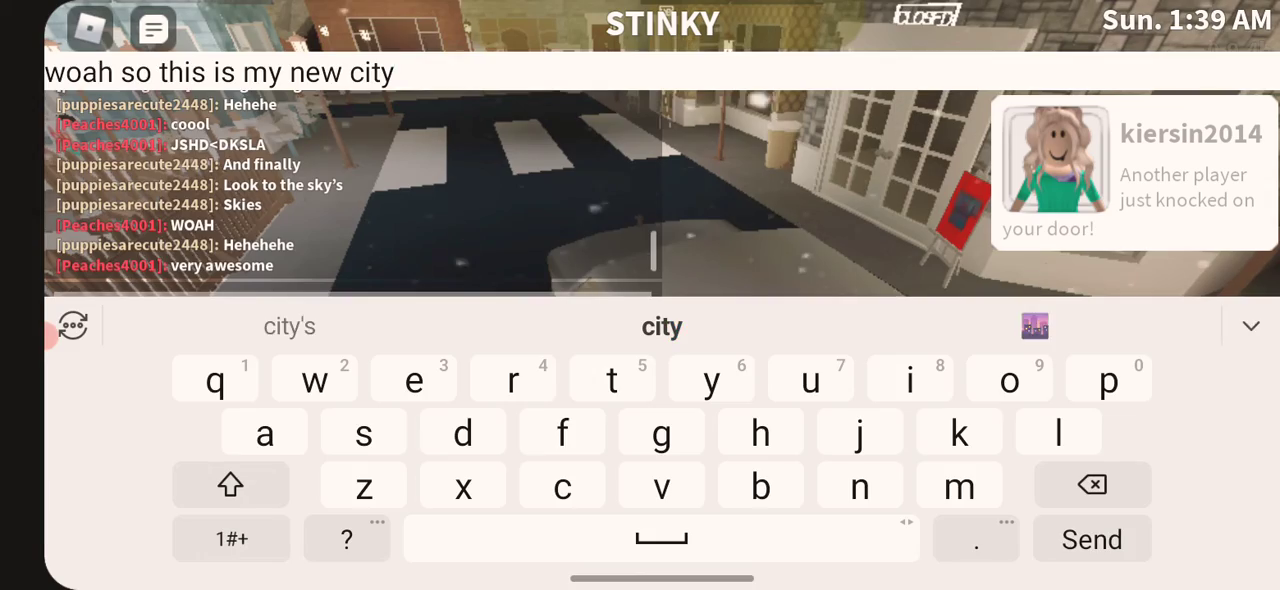
key(Return)
mouse_move(214, 514)
mouse_down()
mouse_move(215, 440)
mouse_move(222, 487)
mouse_up()
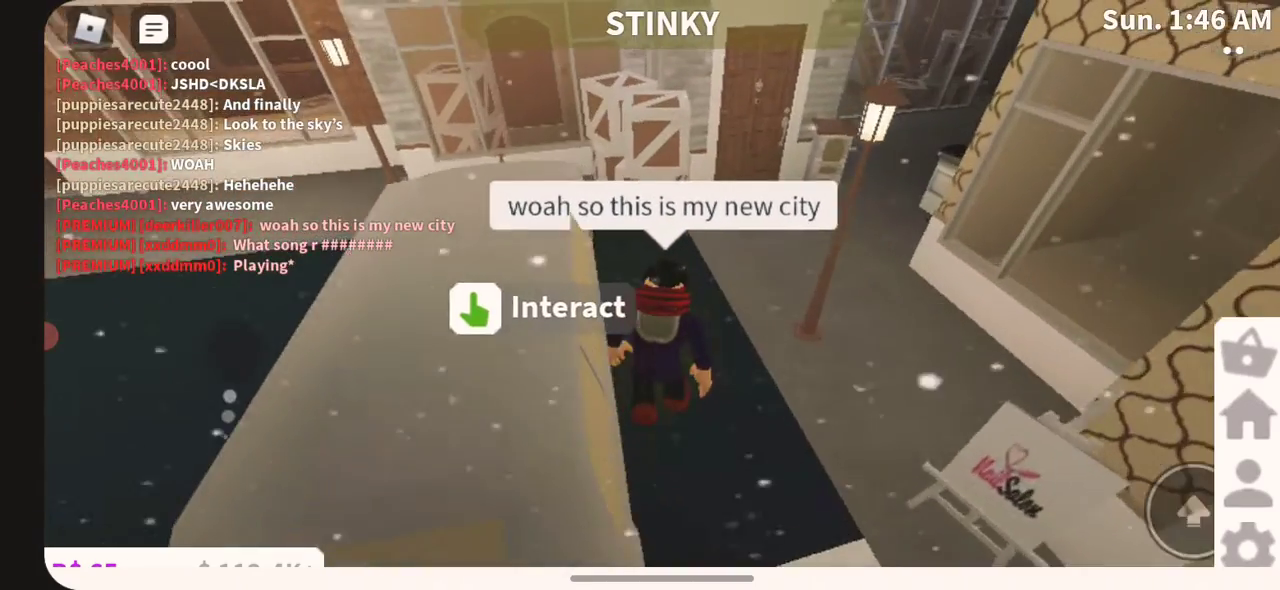
Walk past the limo to the front door and chat 'my new house is so cute' and 'unlcoks front door'
drag(290, 430, 271, 351)
text(my)
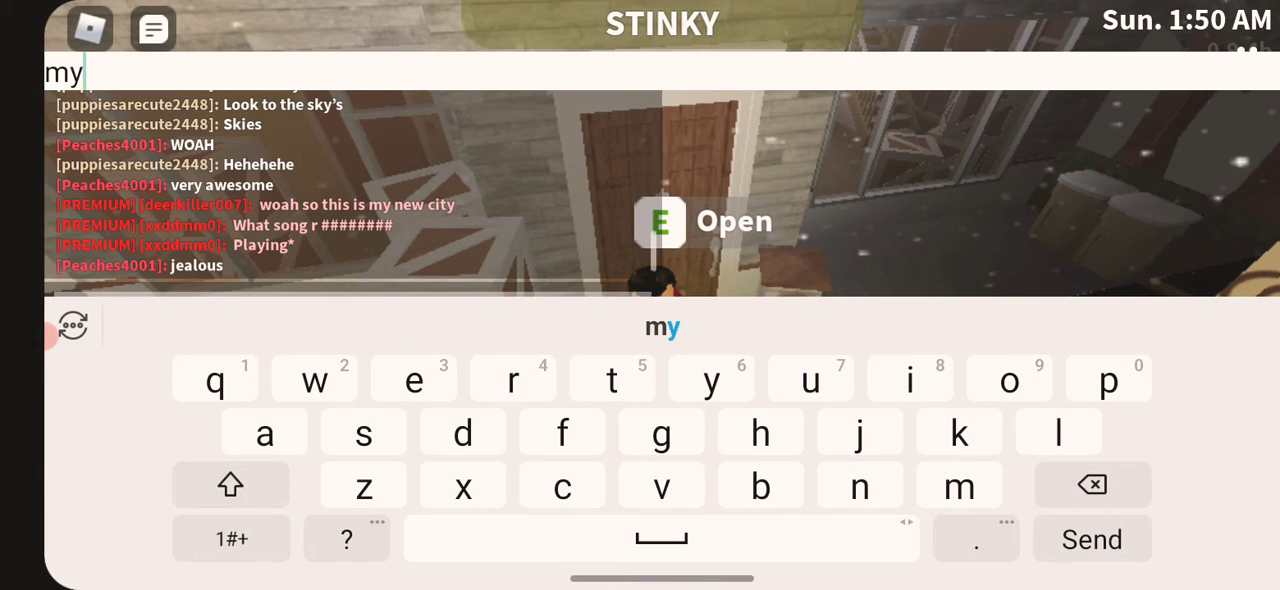
text( new h)
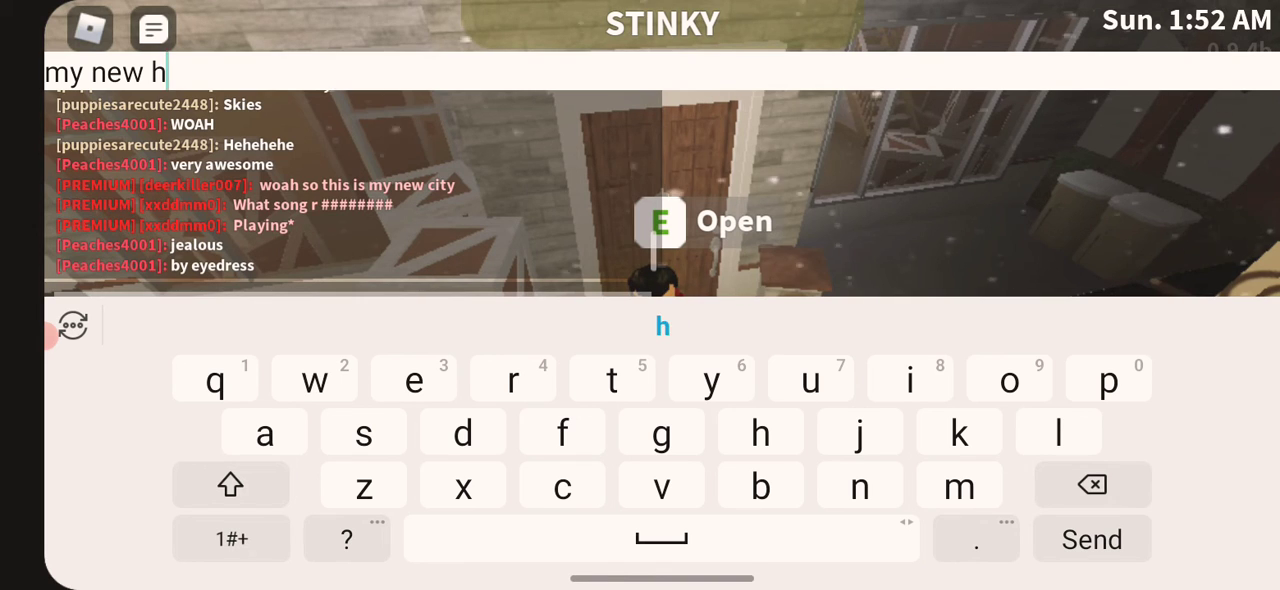
text(ouse is so cut)
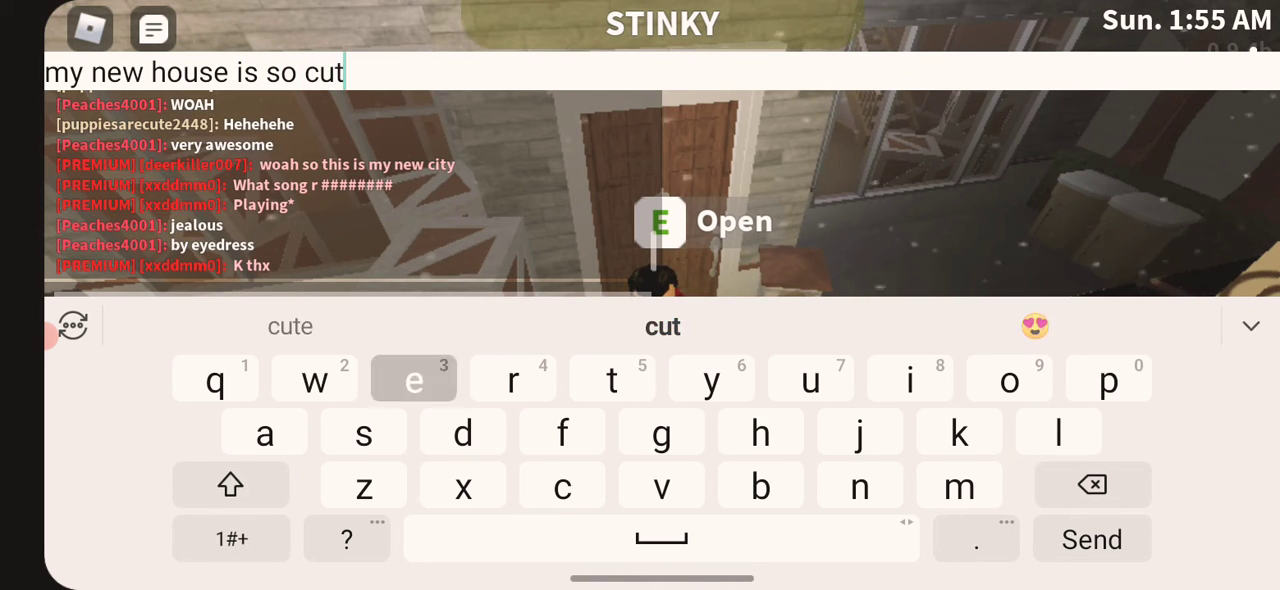
text(e)
key(Return)
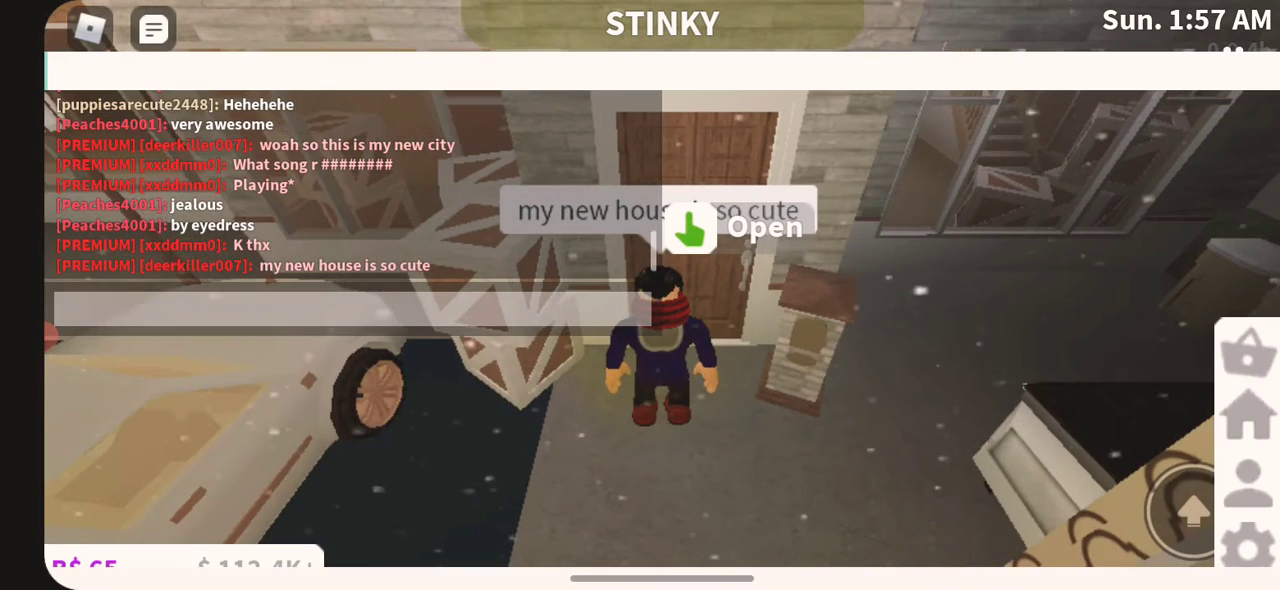
click(150, 306)
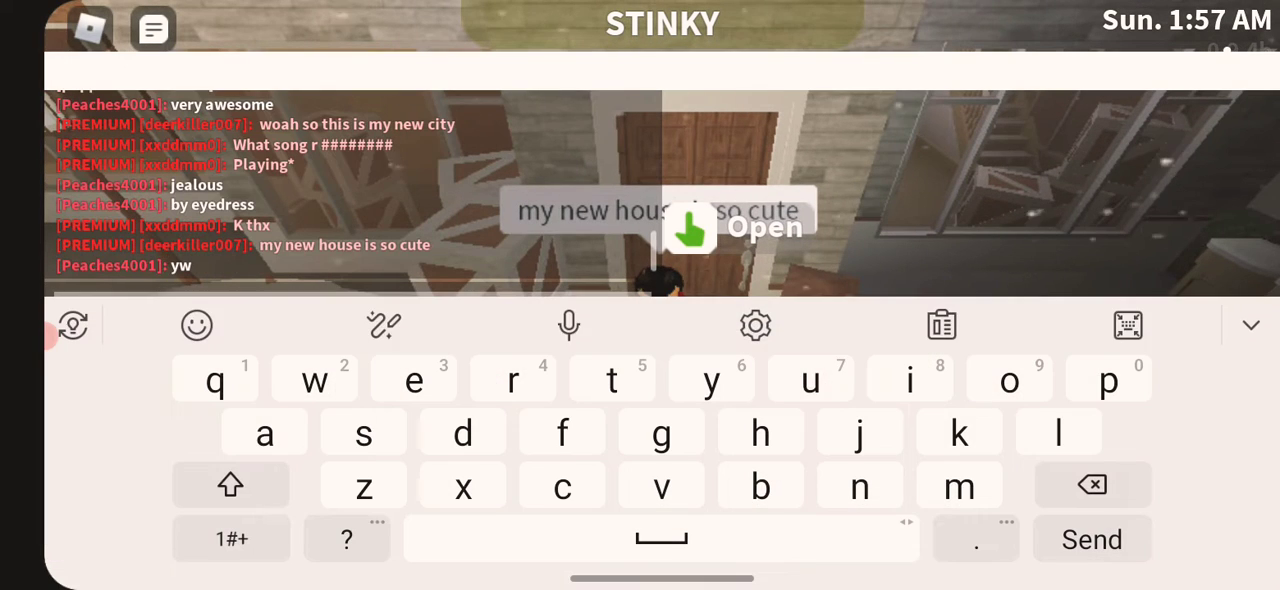
text(n)
key(BackSpace)
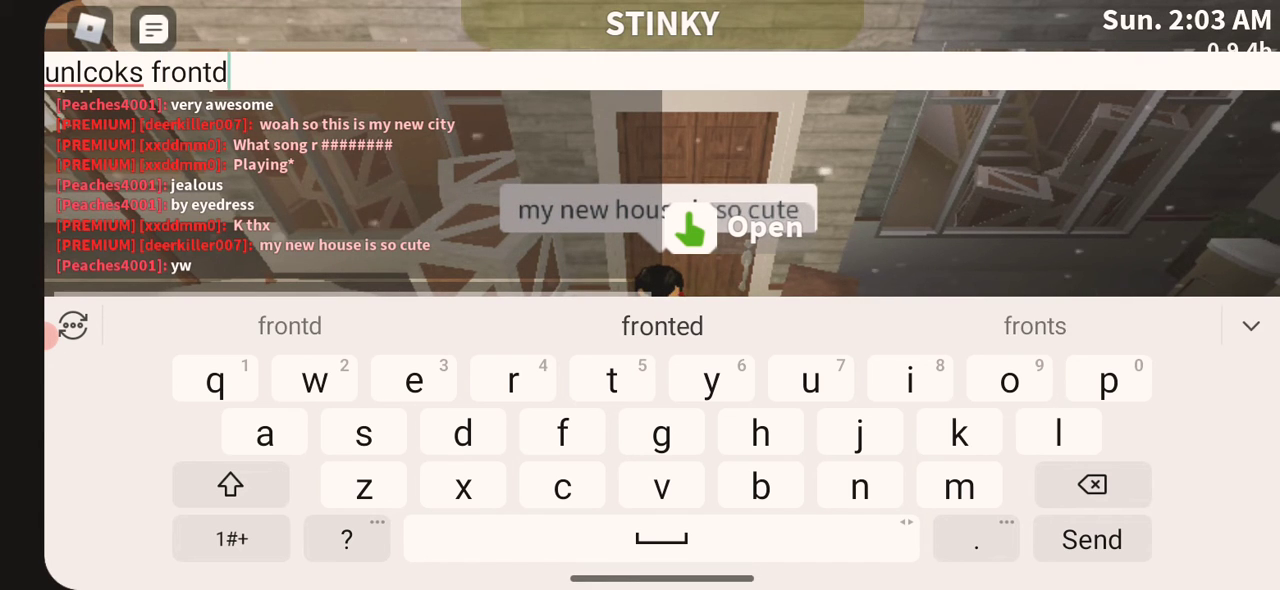
text(oor)
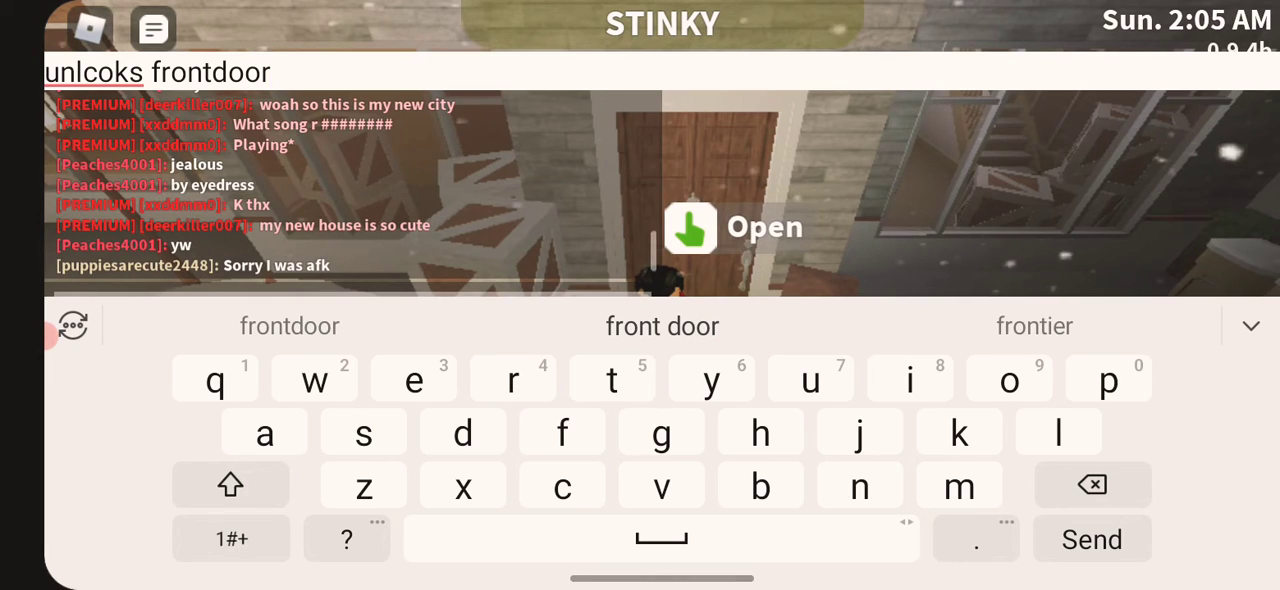
click(662, 326)
Send the front door message and walk through the front and interior doors into the house
click(1092, 539)
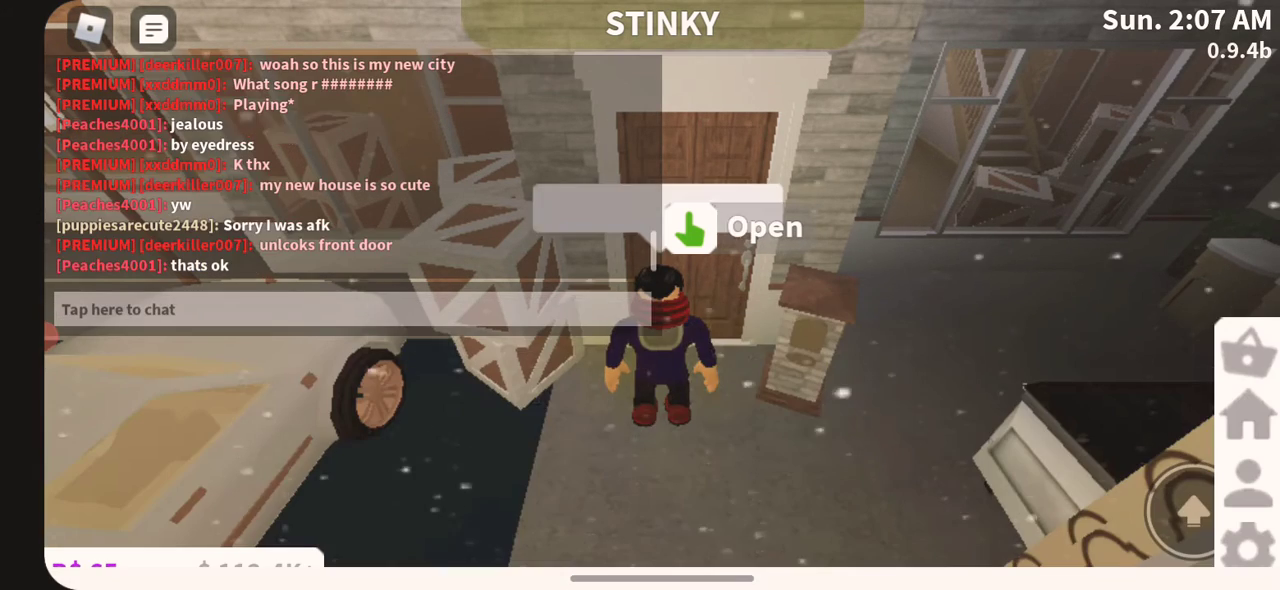
click(694, 226)
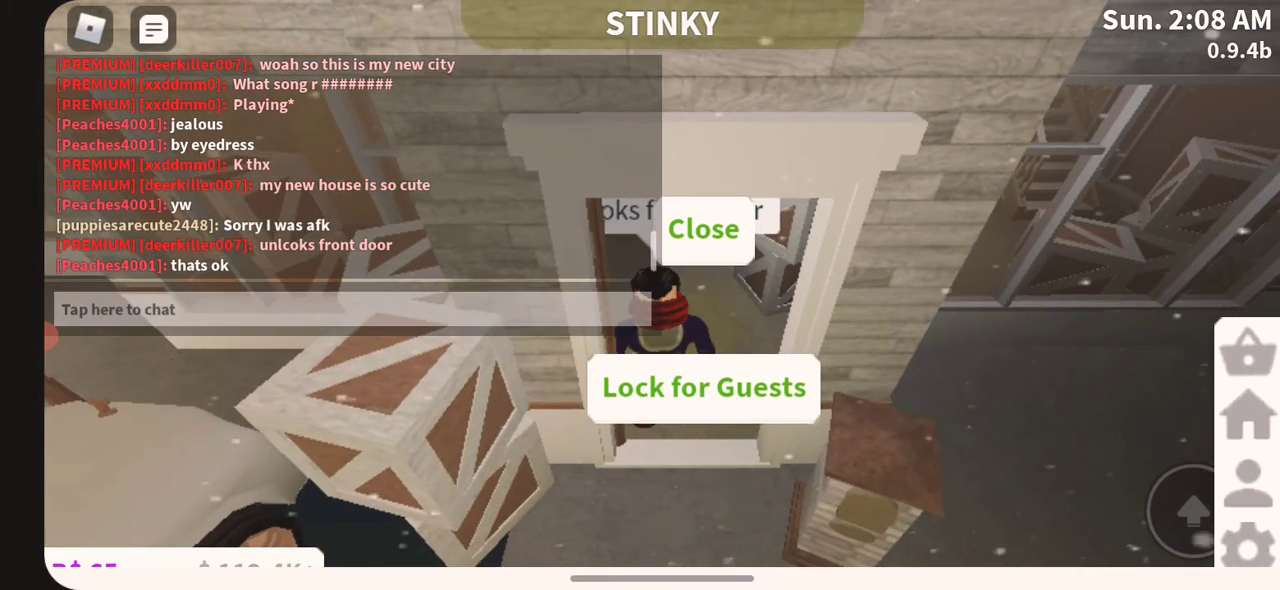
mouse_move(198, 445)
mouse_down()
mouse_move(210, 345)
mouse_move(230, 340)
mouse_up()
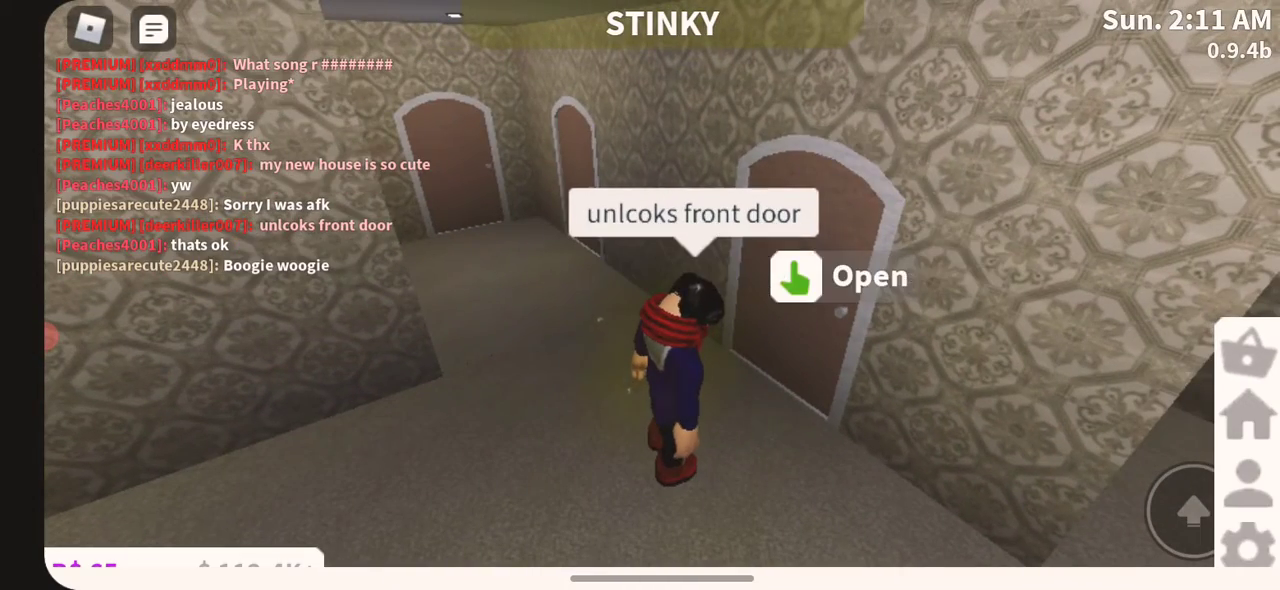
click(858, 66)
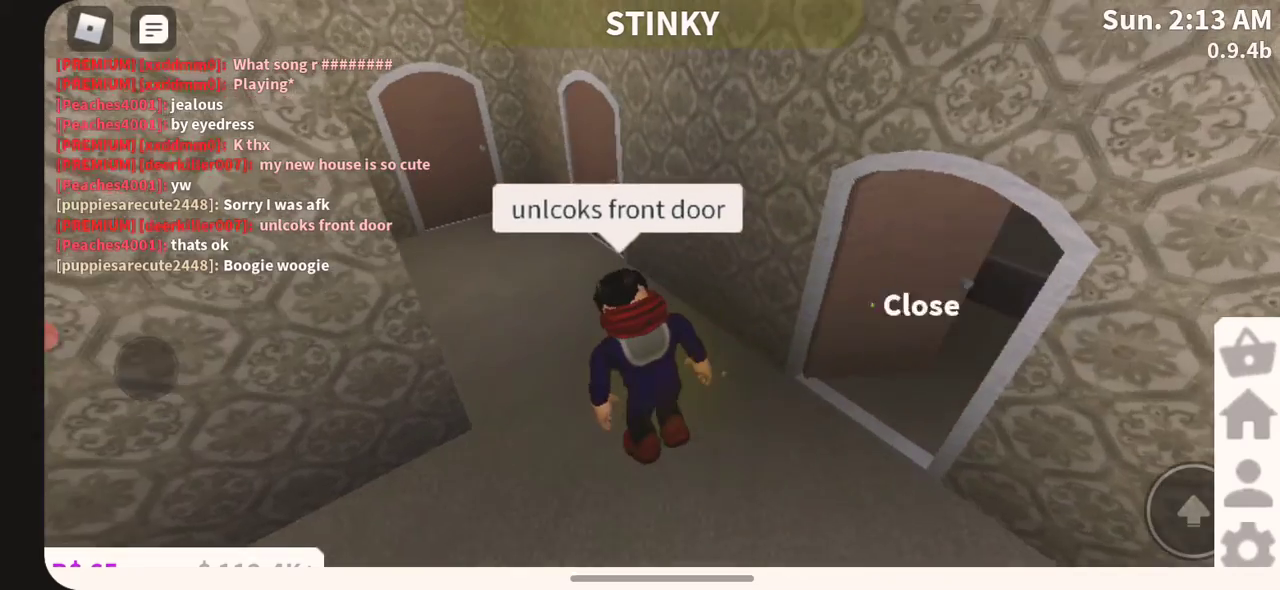
drag(143, 357, 129, 343)
click(657, 80)
text(so it loo)
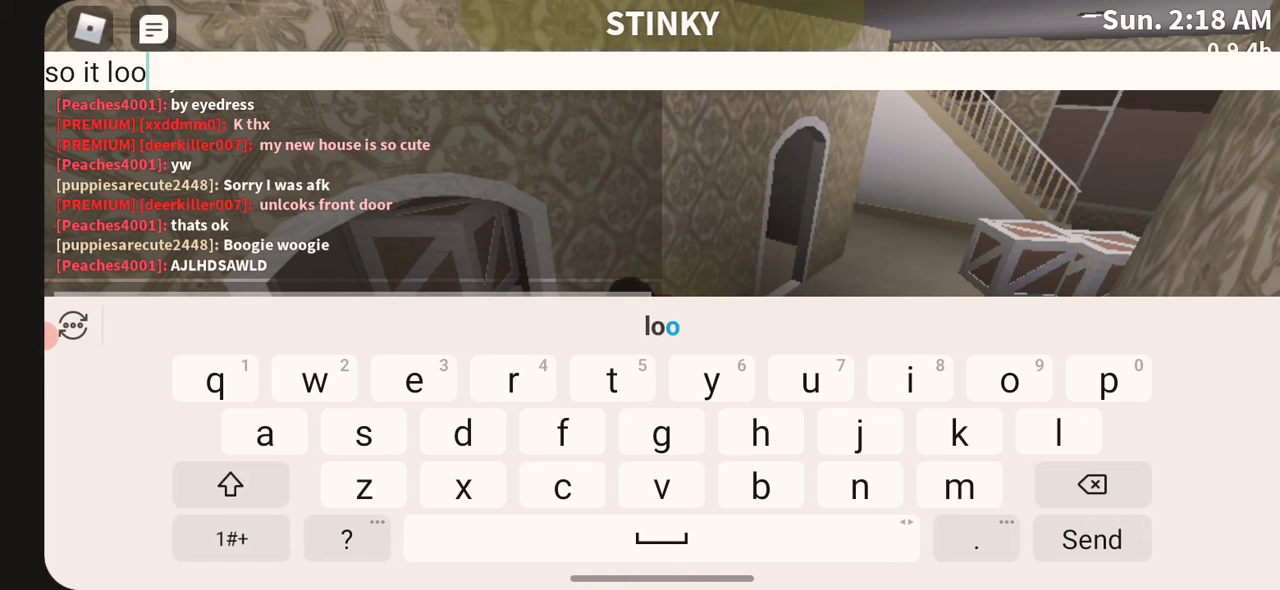
text(ks like I h)
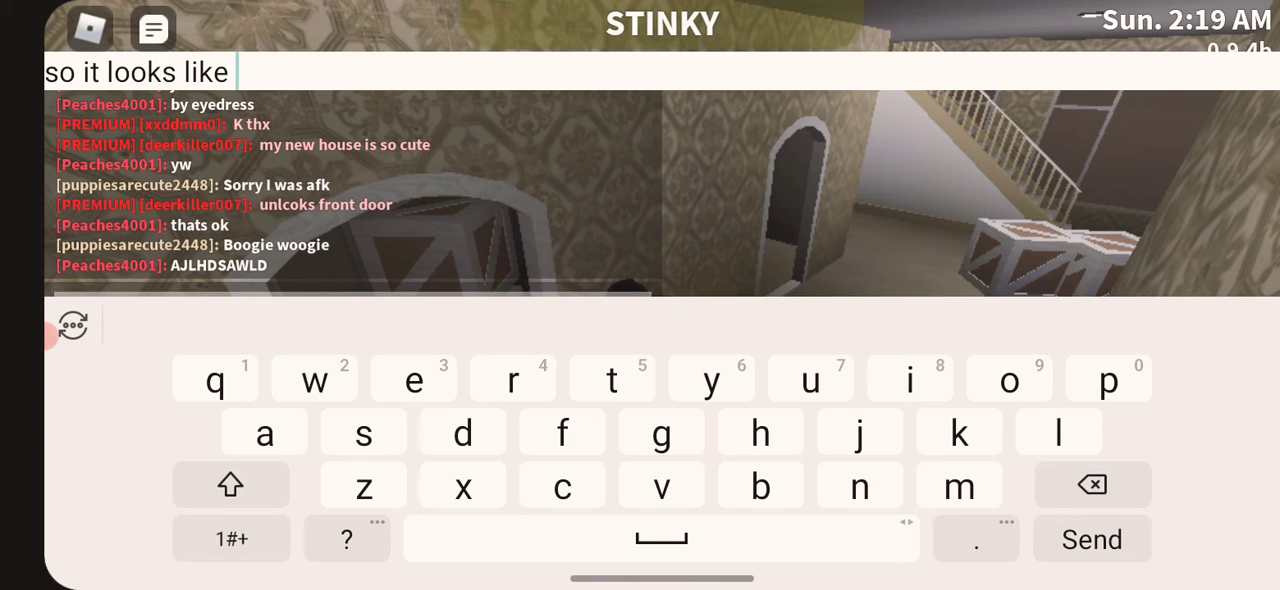
text(ave to pa)
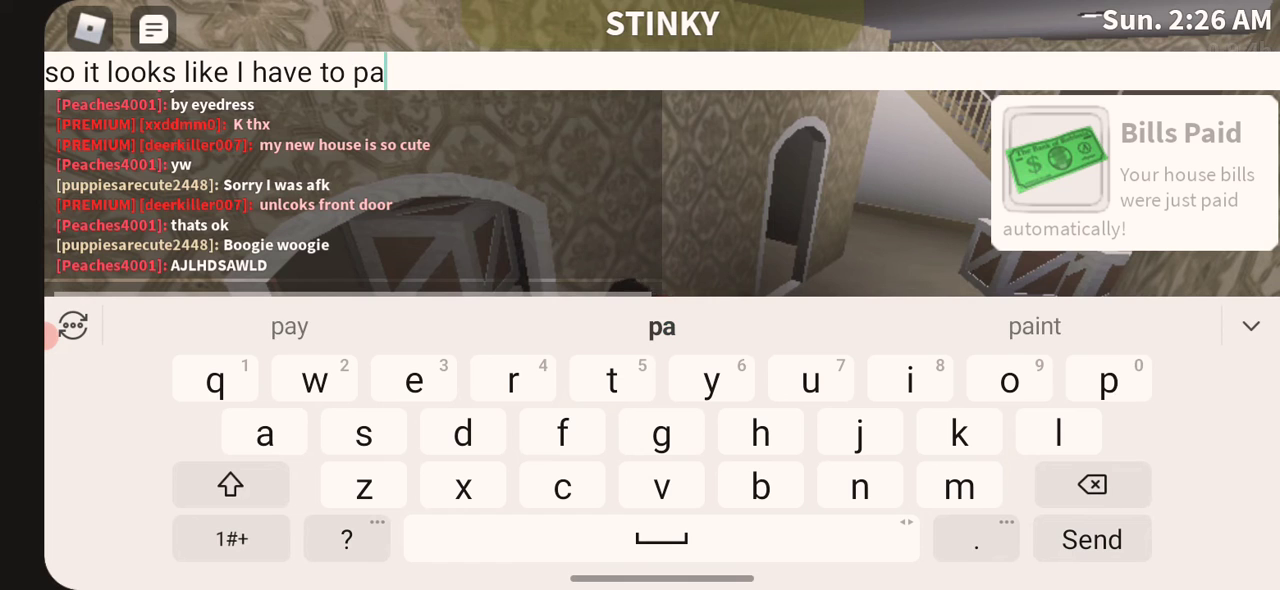
text(int thes)
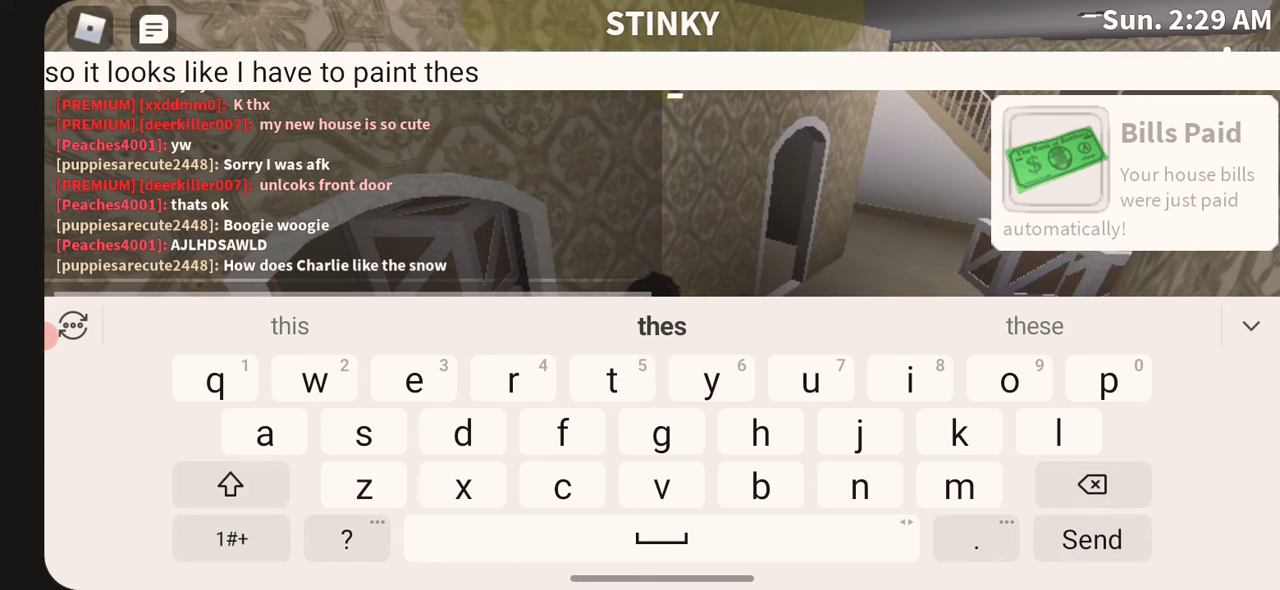
Post 'so it looks like I have to paint these rooms' in chat
click(1035, 326)
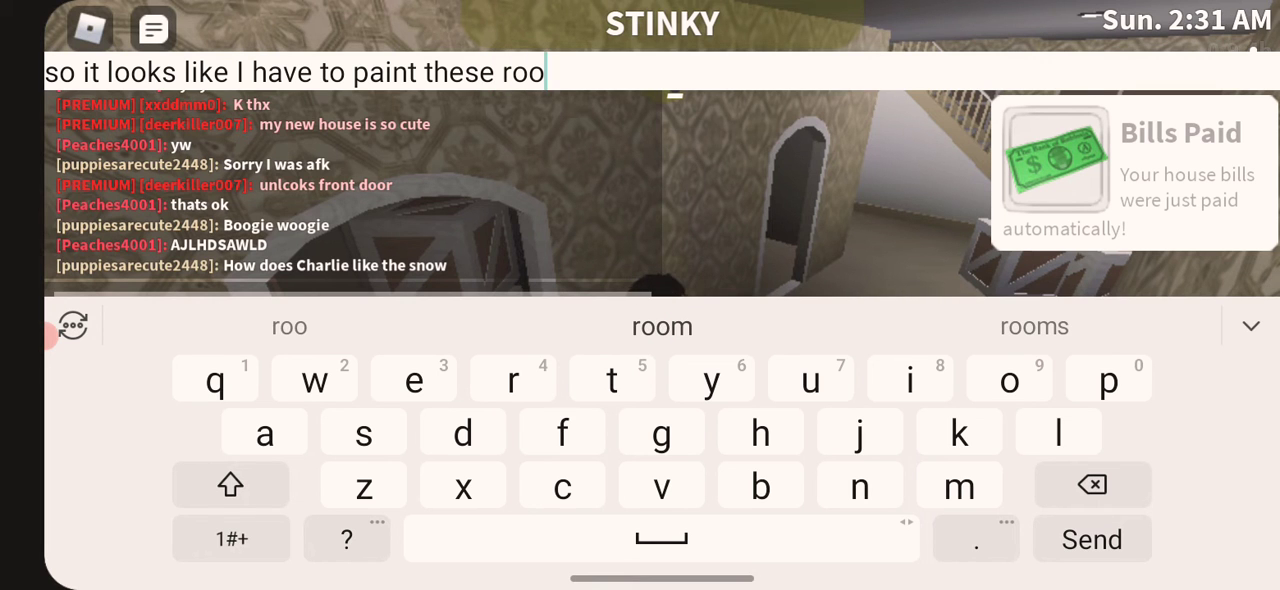
click(1035, 326)
click(1092, 539)
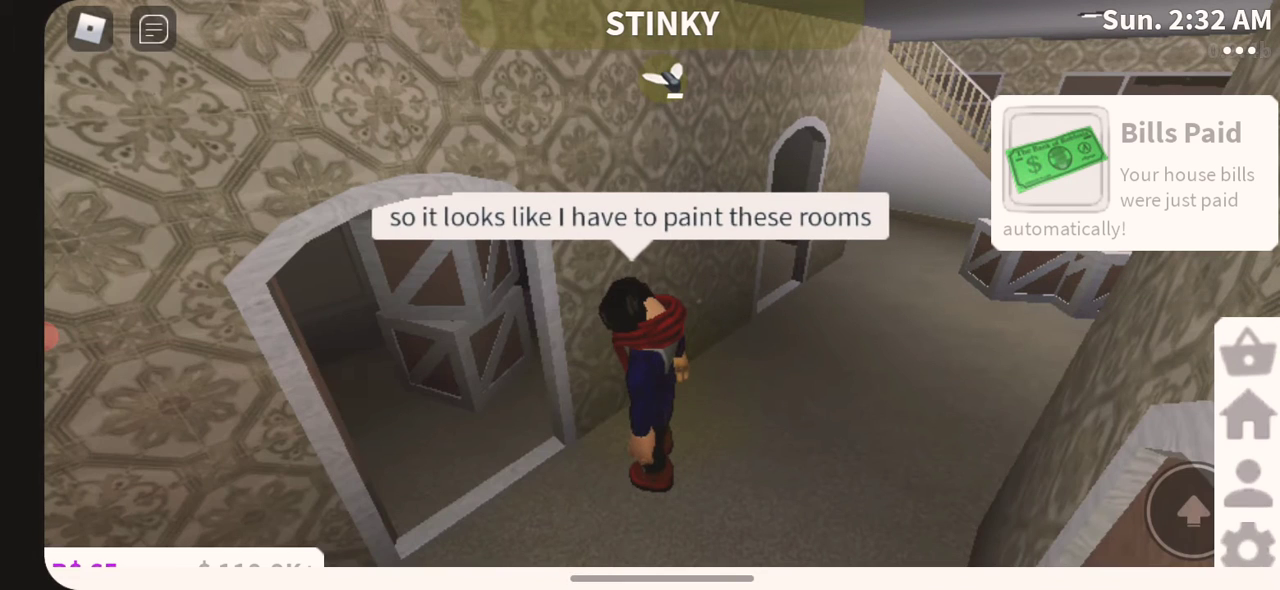
Walk down the three-door hallway to the left door, open it, then close it
drag(200, 430, 290, 400)
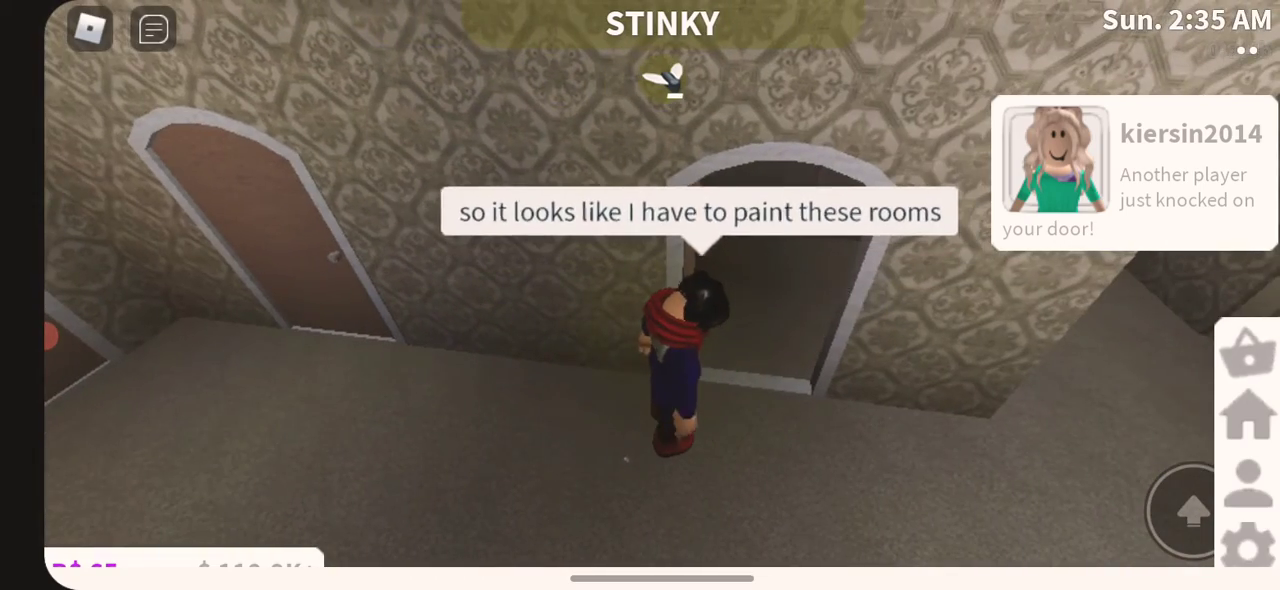
drag(200, 430, 220, 360)
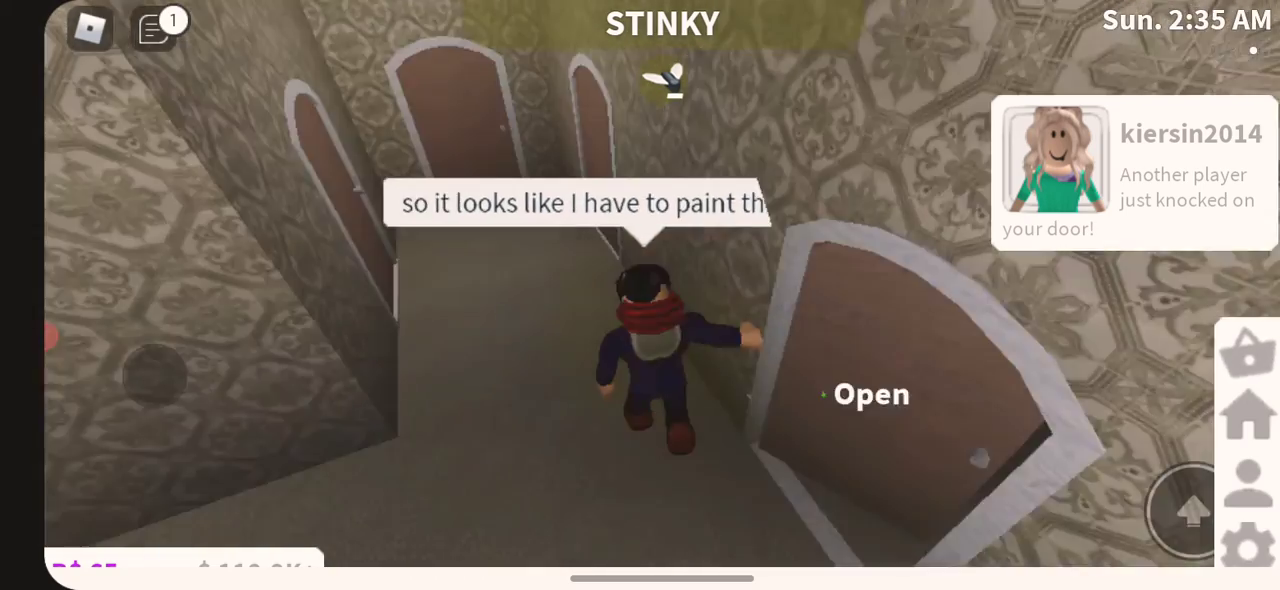
drag(200, 430, 210, 380)
click(600, 286)
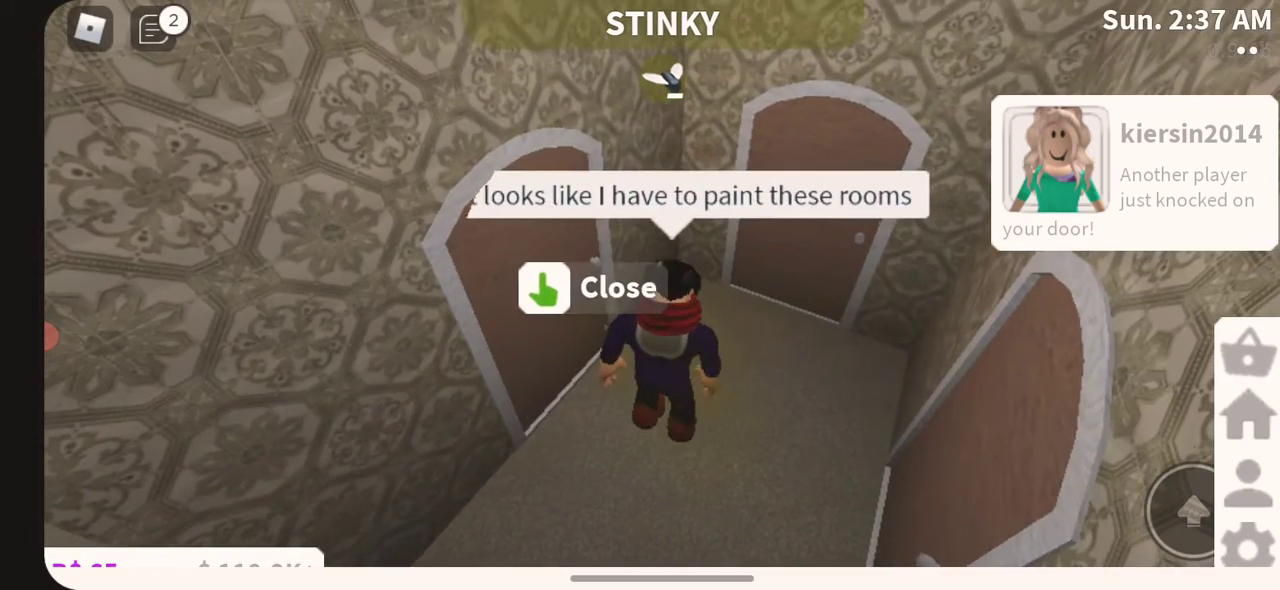
click(566, 209)
Enter the kitchen through the middle door and post 'cute kitchen!' in chat
mouse_move(200, 430)
mouse_down()
mouse_move(230, 380)
mouse_move(205, 280)
mouse_up()
click(694, 165)
click(153, 28)
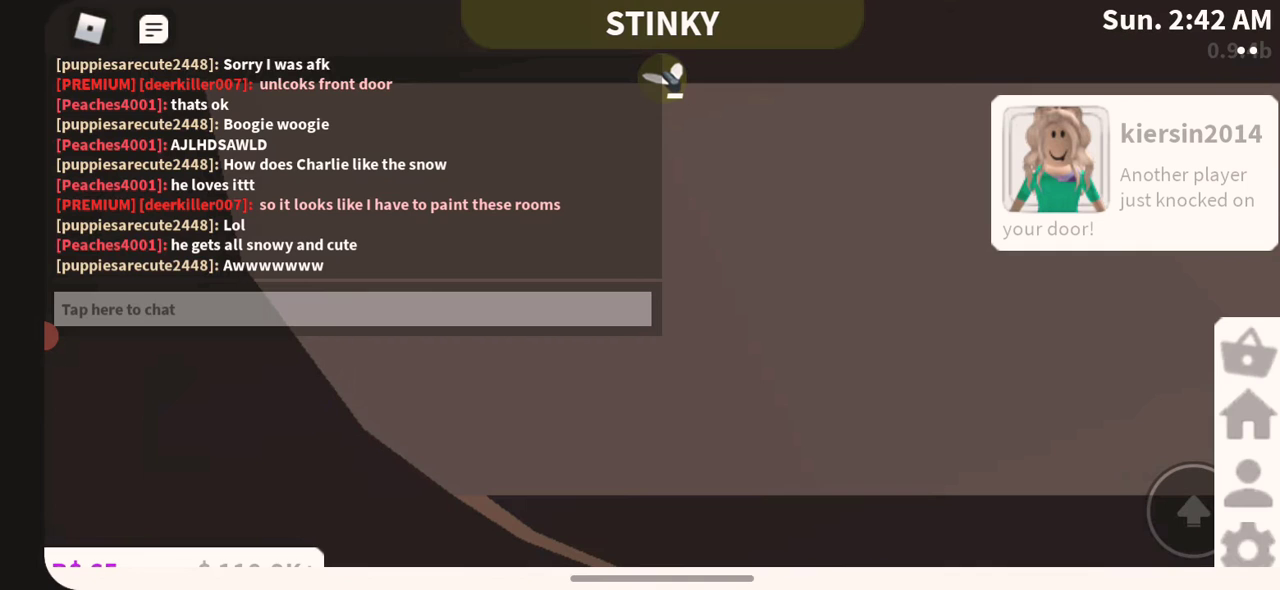
click(352, 309)
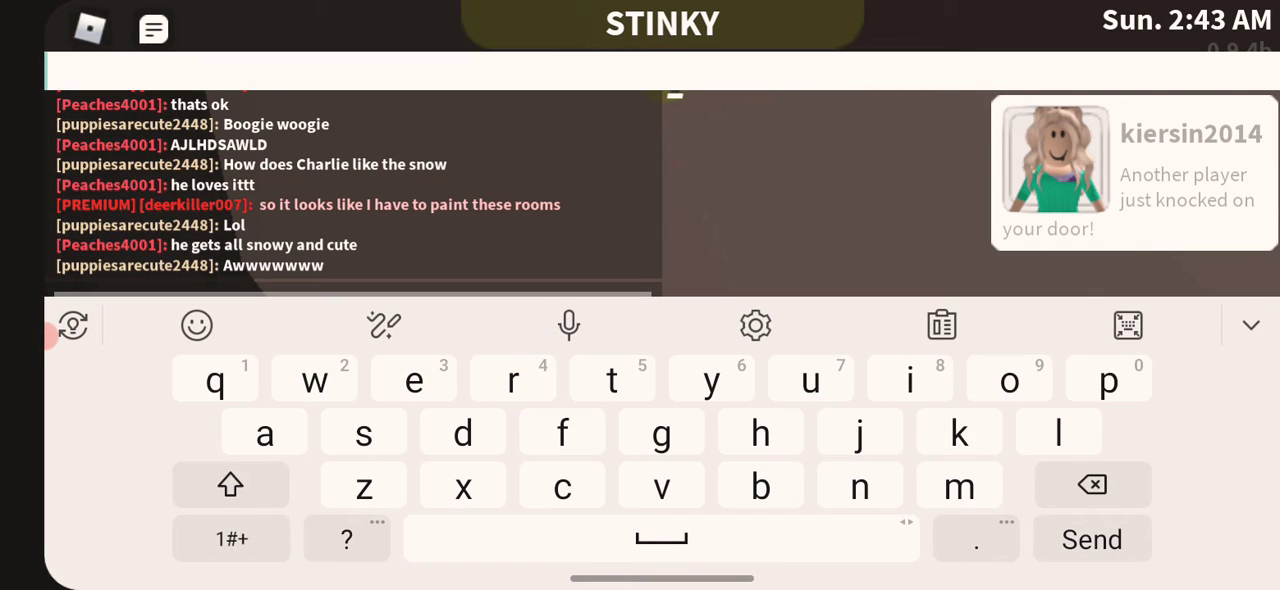
text(cute kitch)
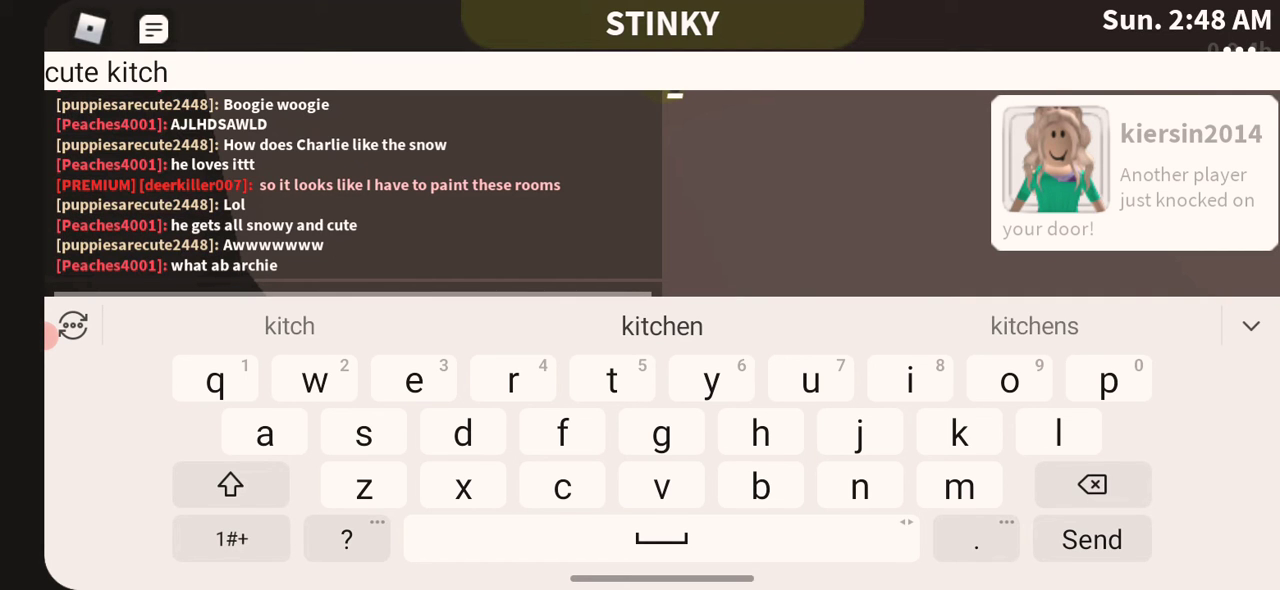
click(662, 326)
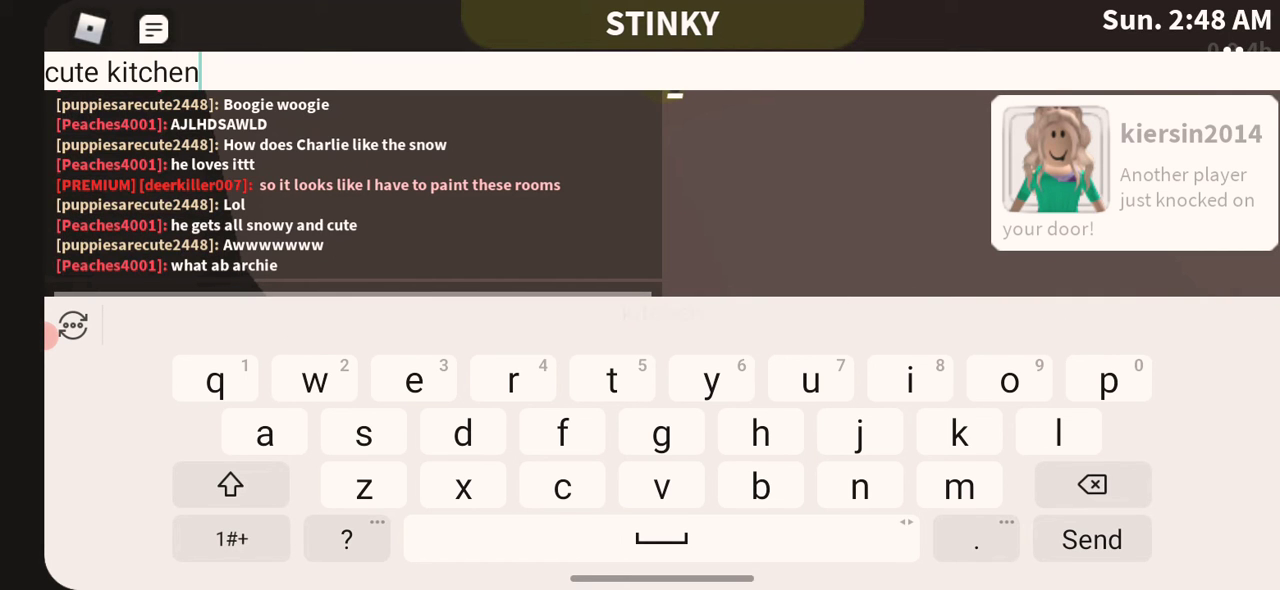
click(231, 539)
click(414, 431)
click(1092, 539)
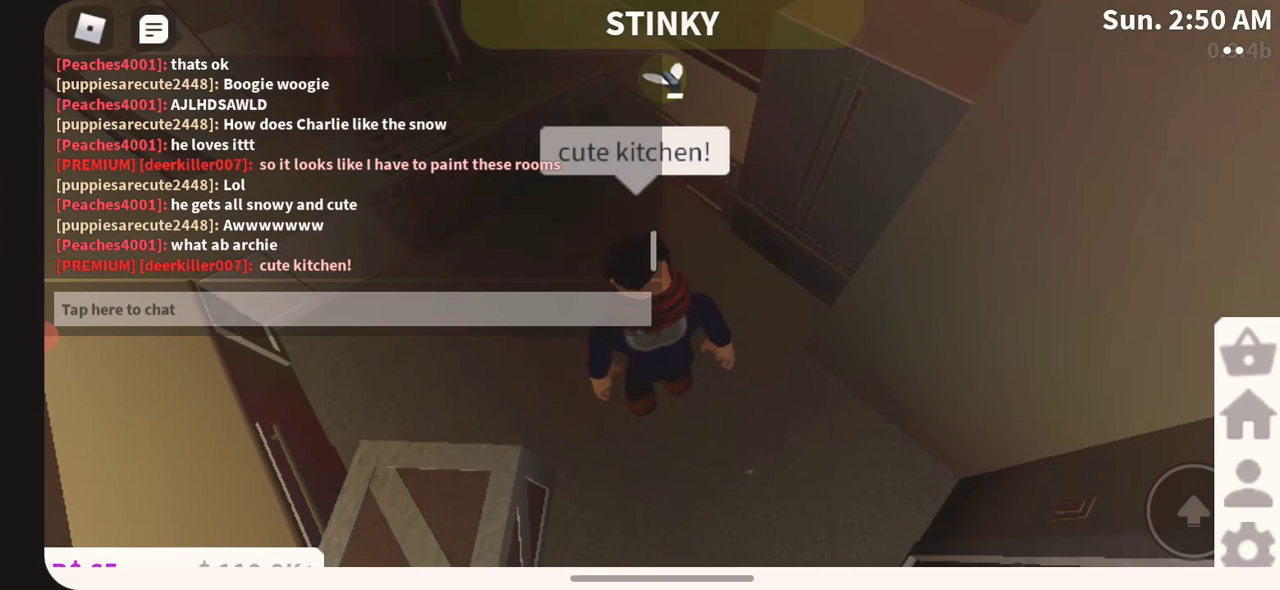
Post 'I like it!' in chat
click(352, 309)
text(I)
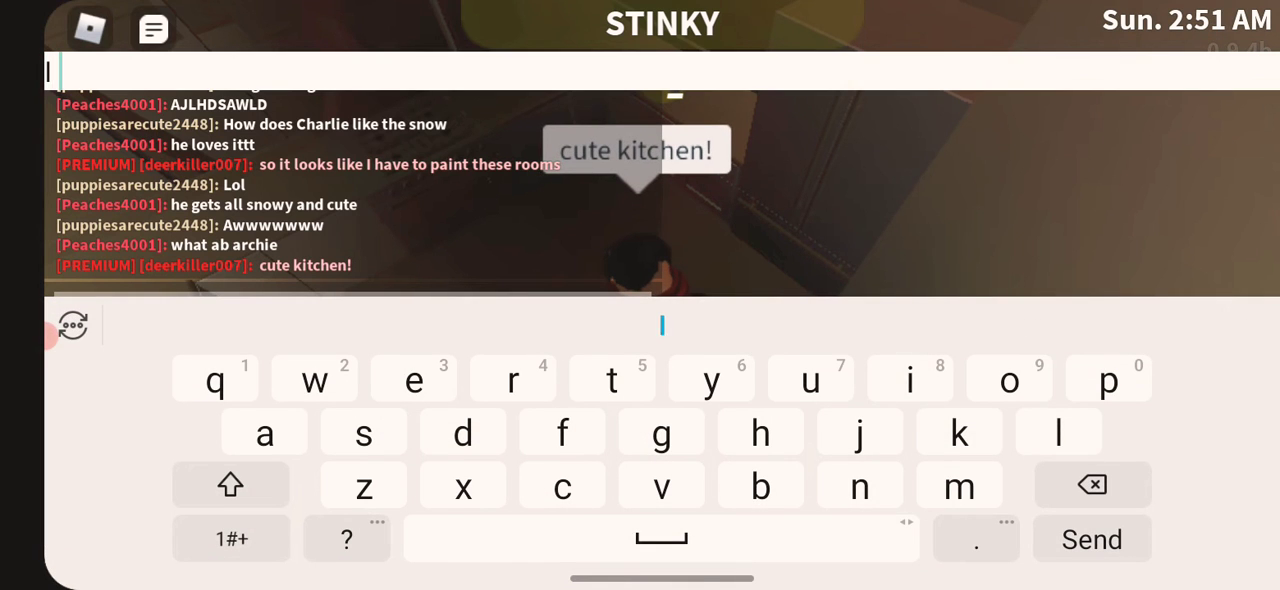
text( like it)
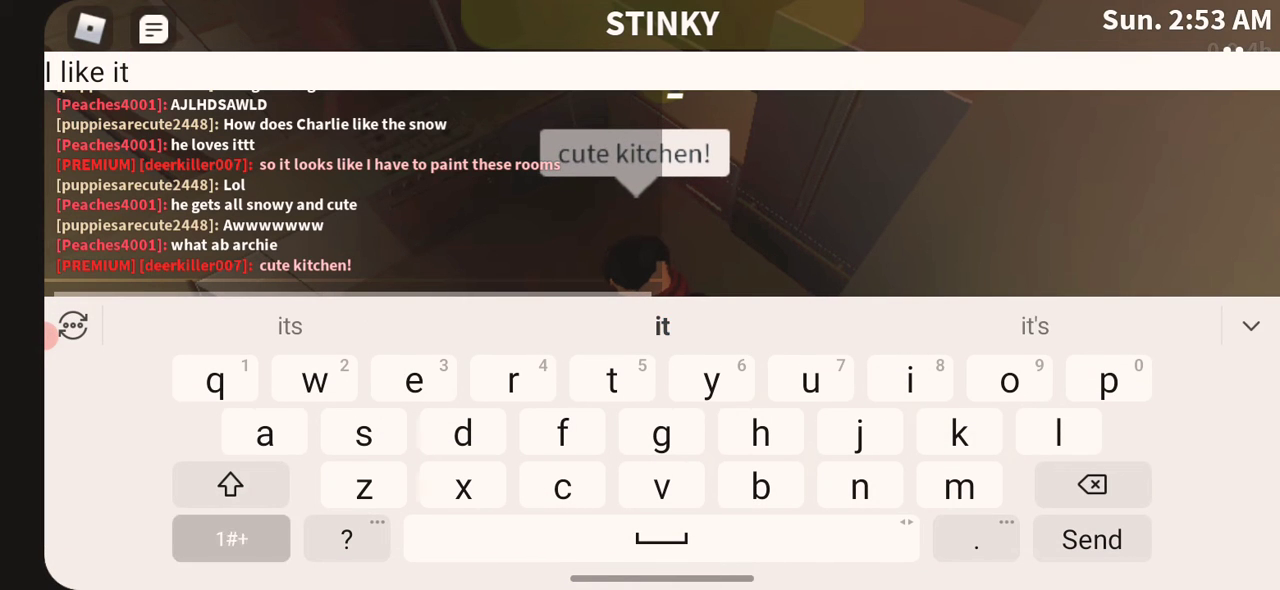
click(231, 538)
text(!)
click(1092, 539)
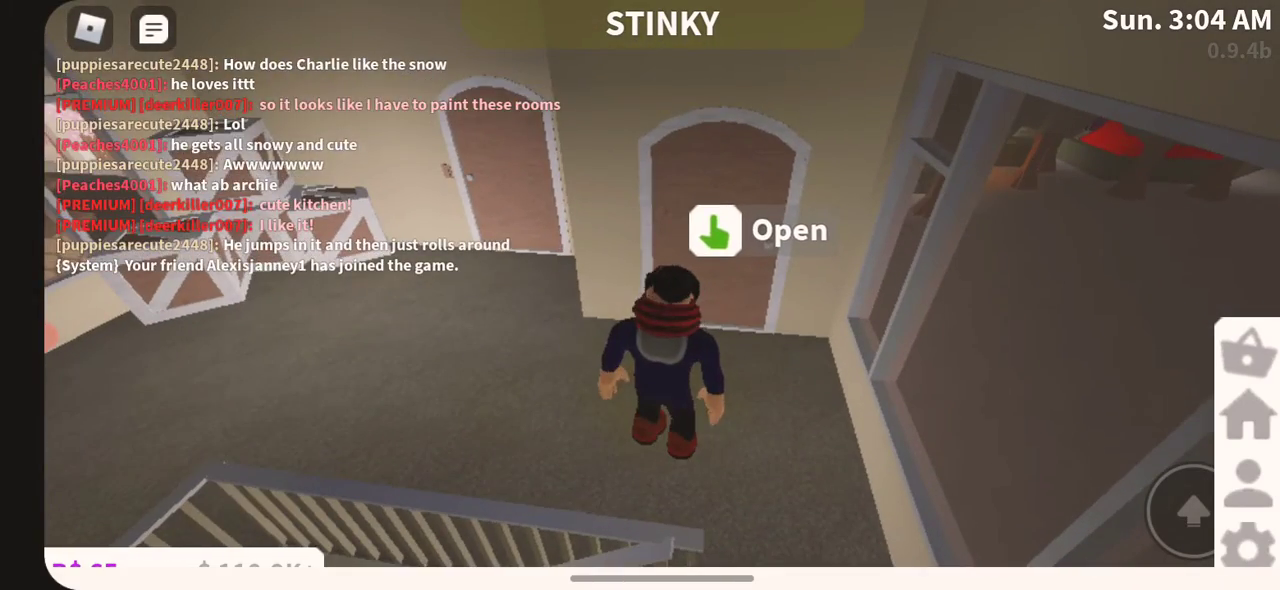
Open the next door and post 'hmm!' in chat
click(715, 230)
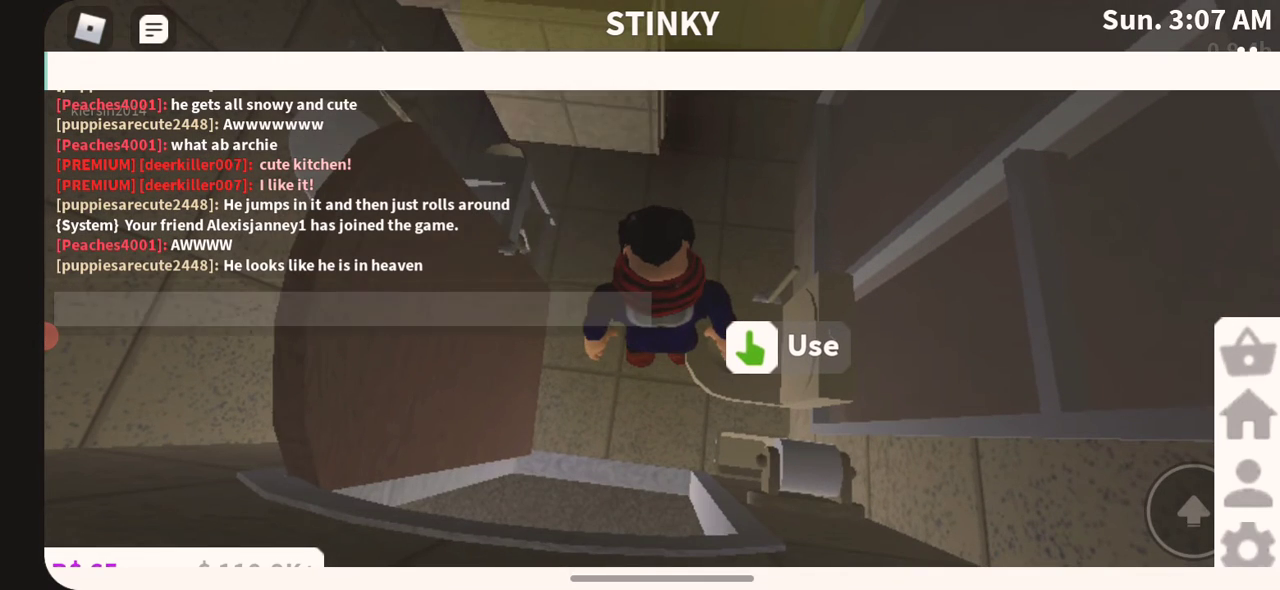
click(350, 308)
text(hmm)
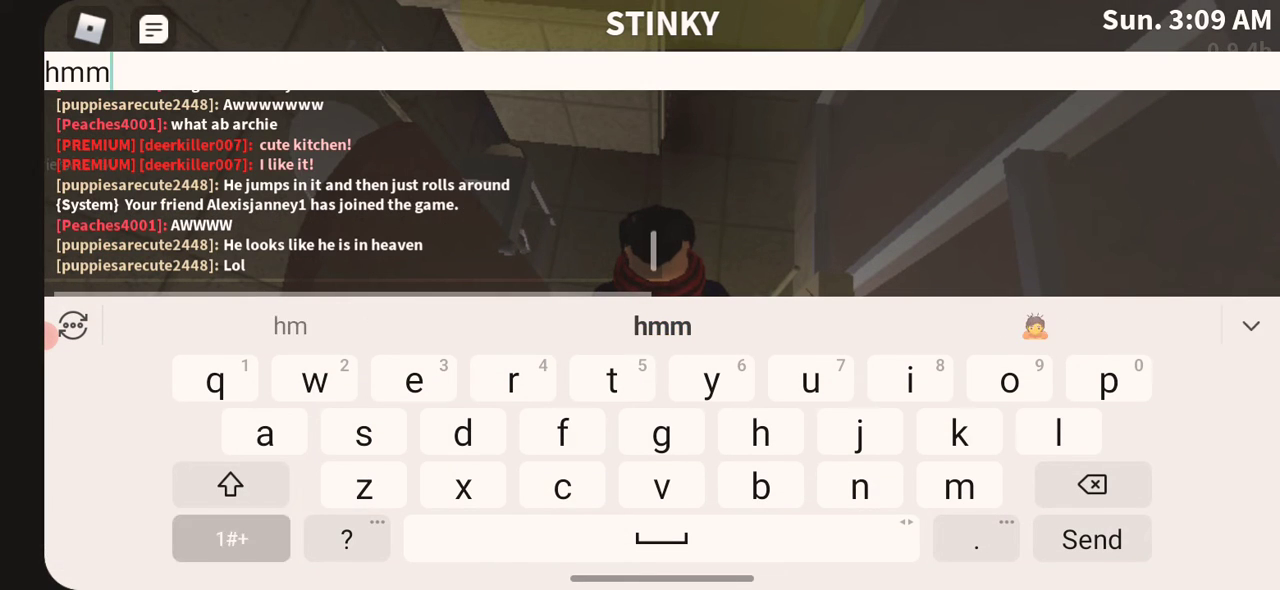
click(231, 539)
click(1092, 539)
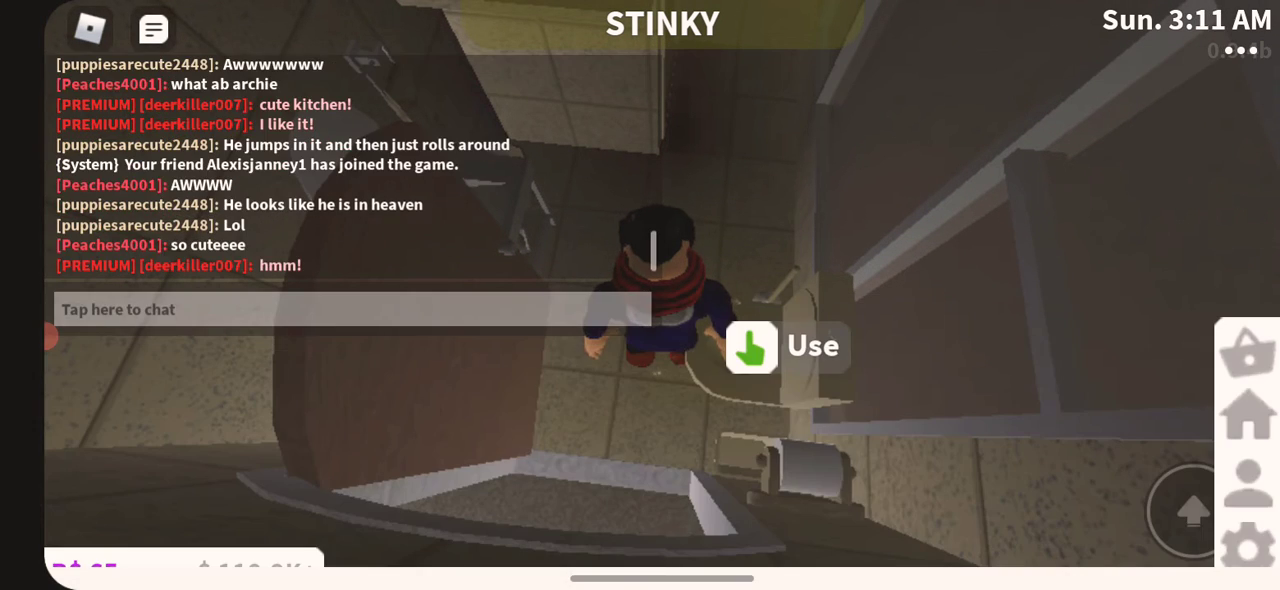
Post 'cute!' in chat
click(350, 309)
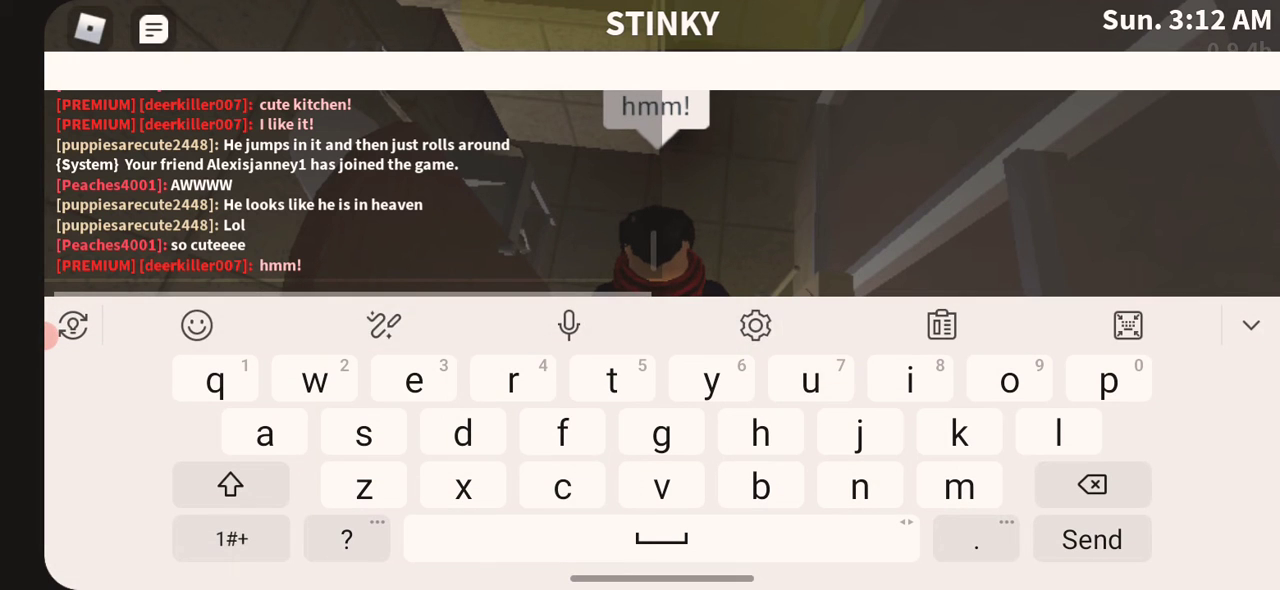
click(662, 71)
text(cute)
click(231, 539)
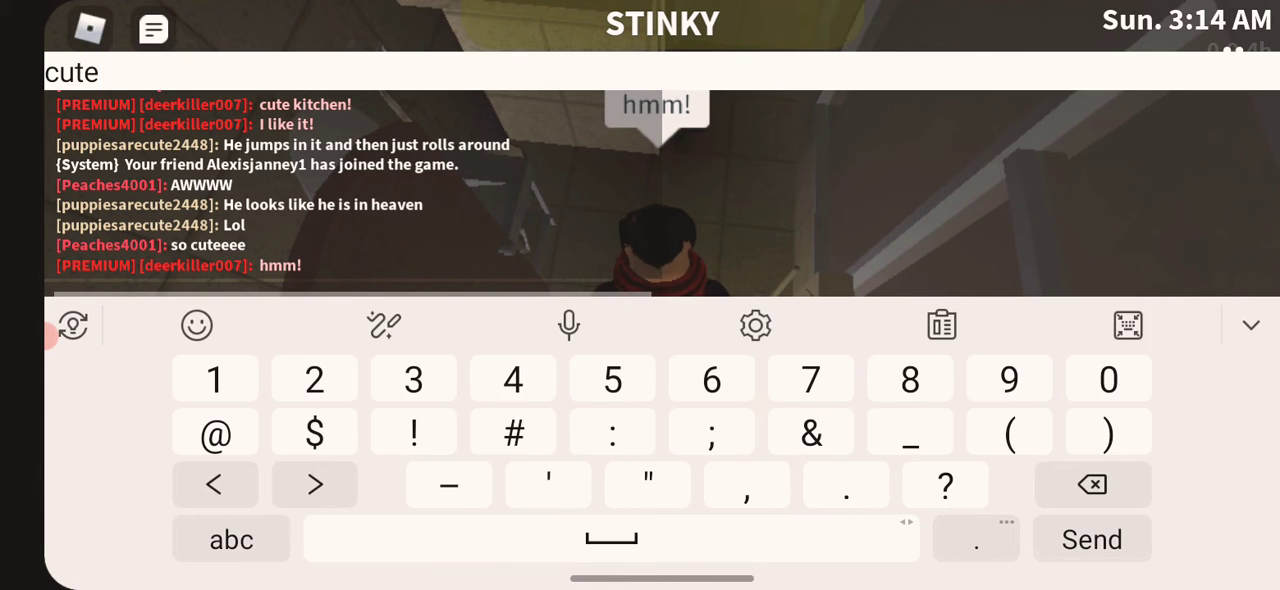
text(!)
click(1092, 539)
Post 'they already got all my stuff in here!' in chat
click(350, 309)
text(t)
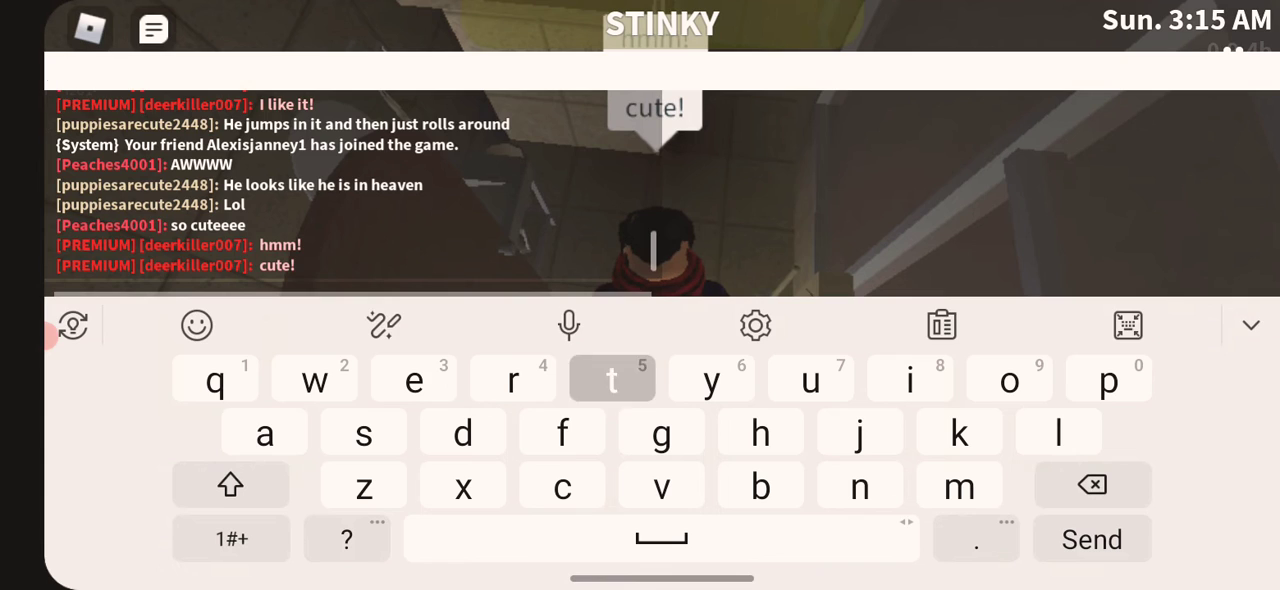
text(hey already got)
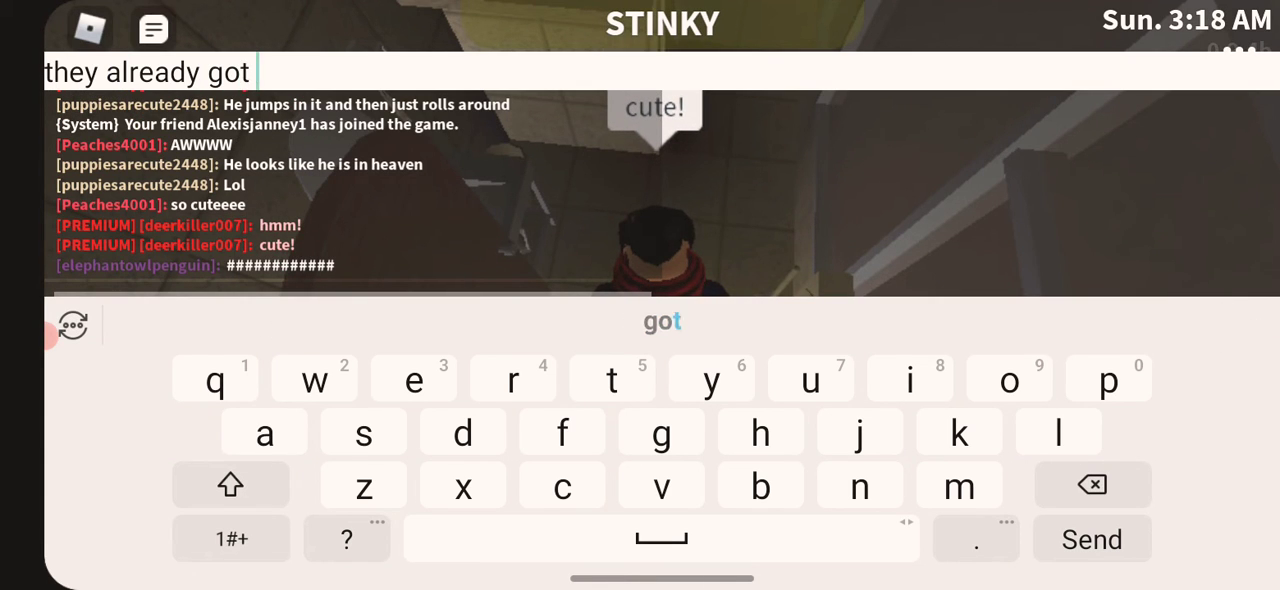
text( all my s)
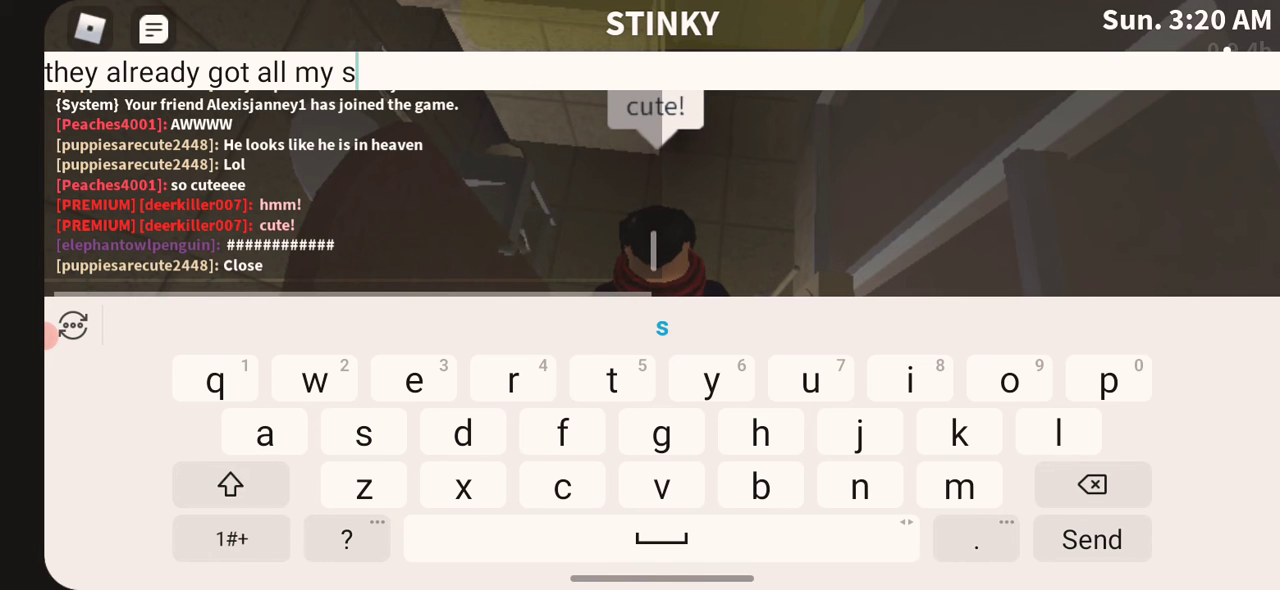
text(tuff in here)
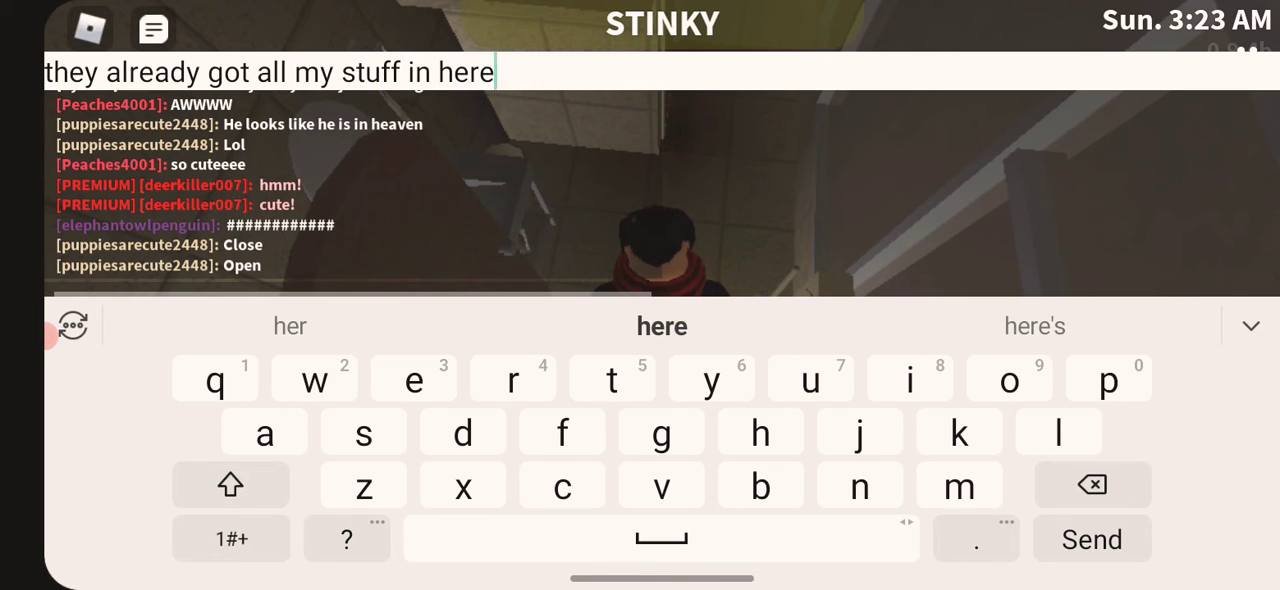
click(231, 538)
text(!)
click(1092, 539)
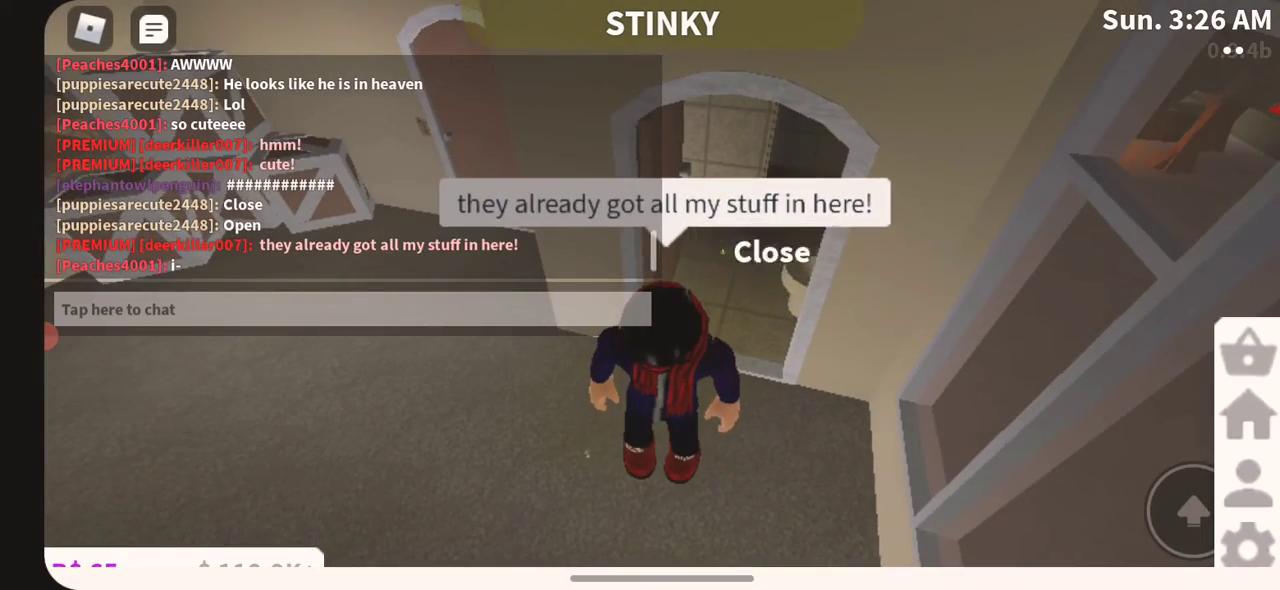
Walk back out, open and close the door ahead, then go through the next door to the balcony
drag(220, 497, 183, 390)
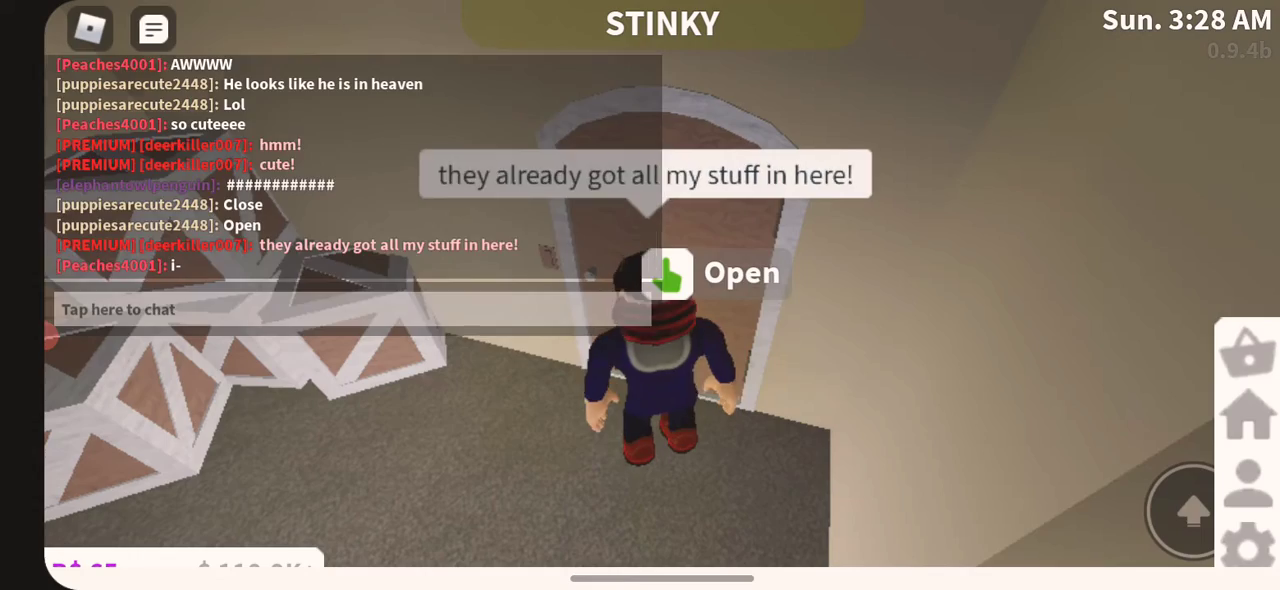
click(666, 275)
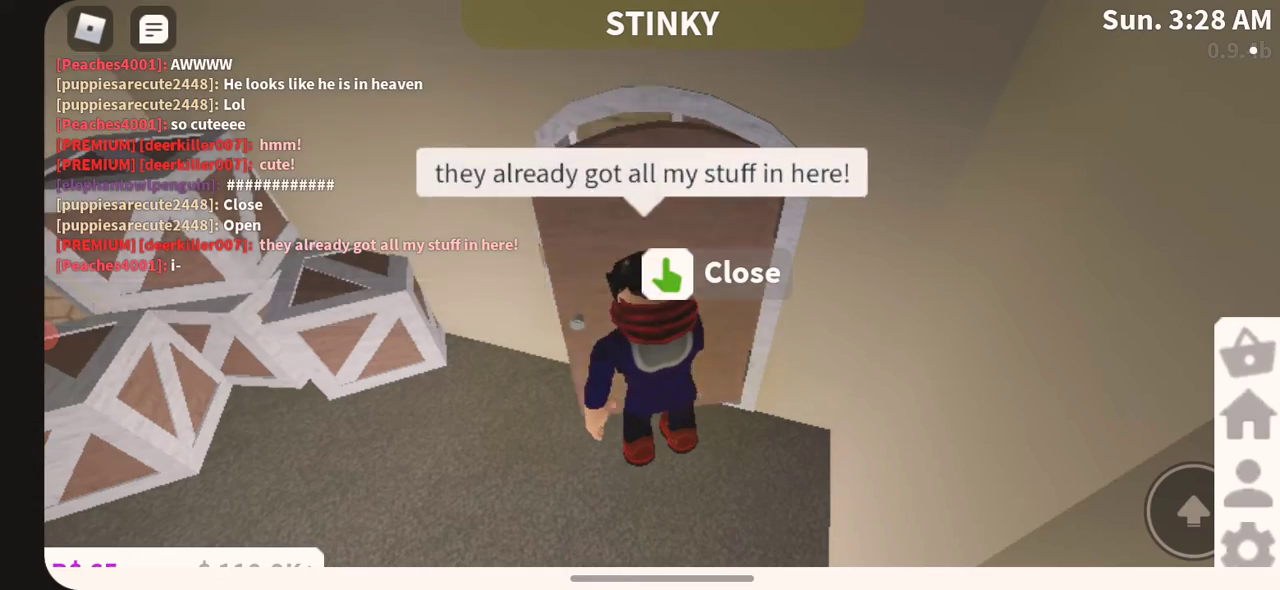
click(724, 339)
click(729, 320)
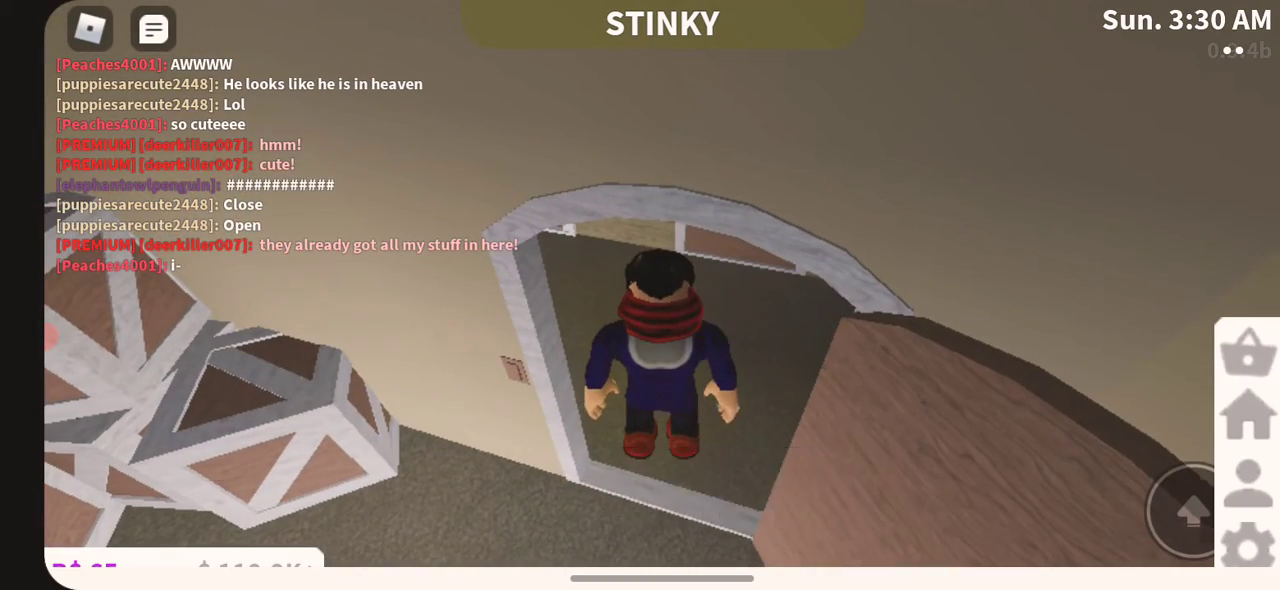
drag(227, 380, 102, 418)
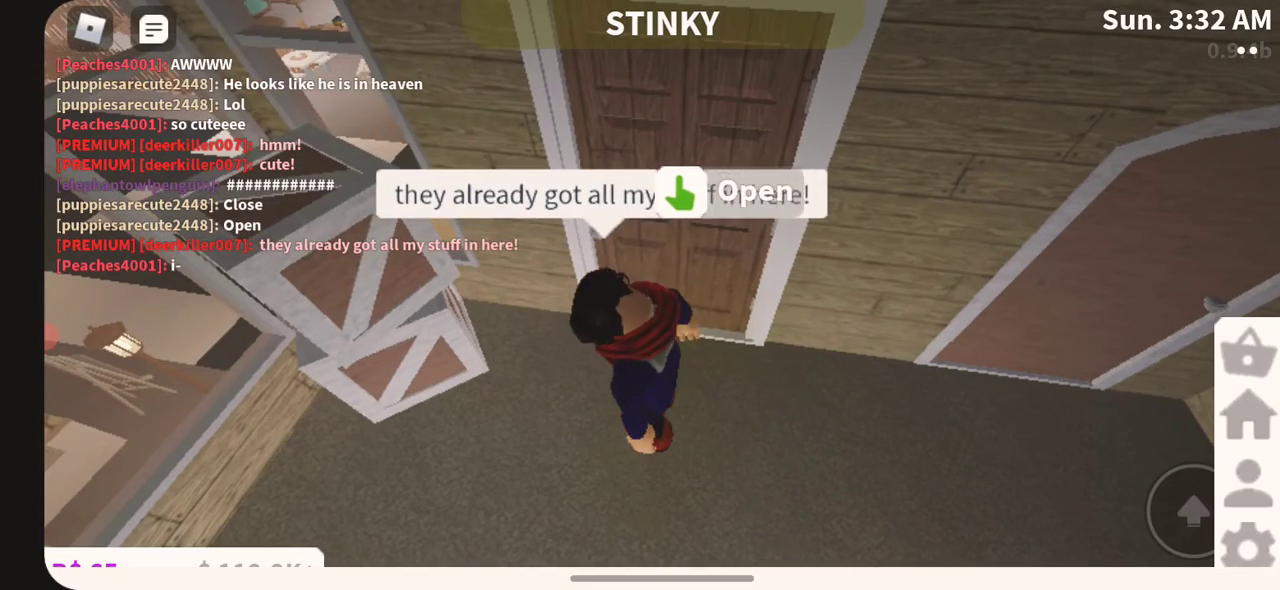
click(740, 191)
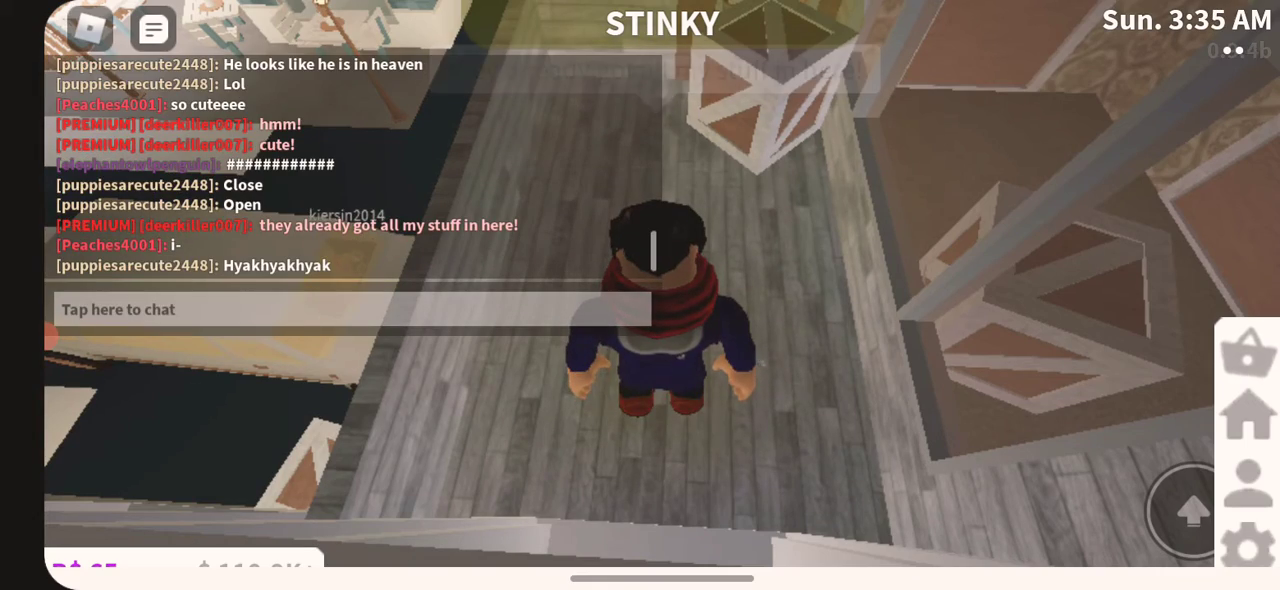
Post 'cute balcony!' in chat
click(350, 308)
text(cut)
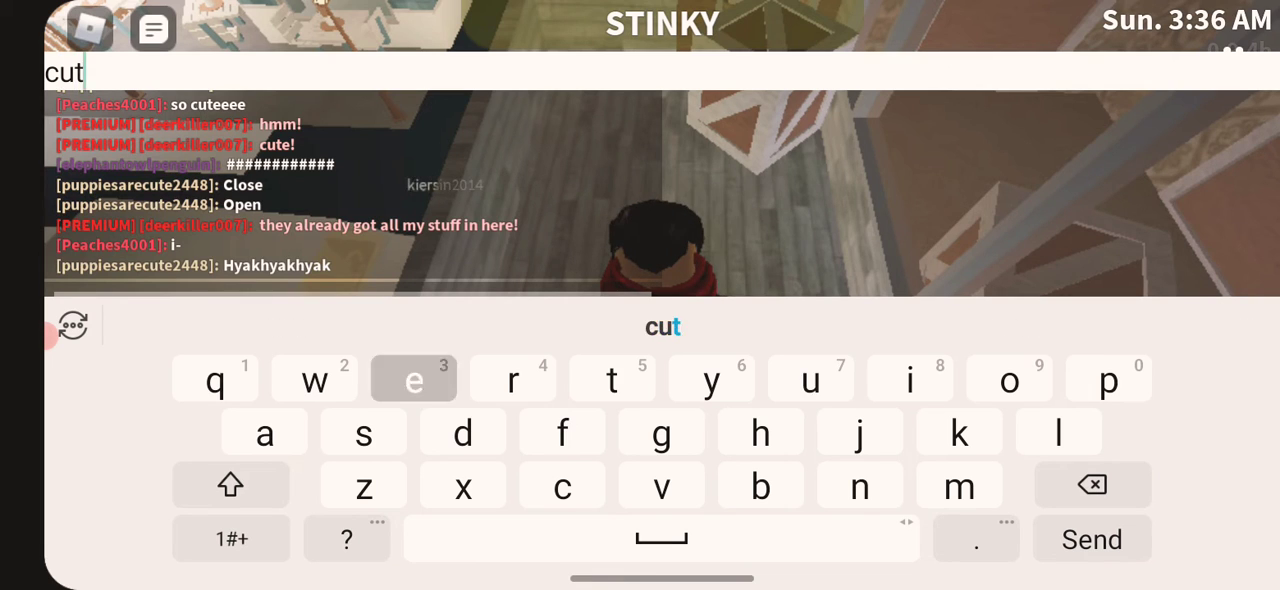
text(e balc)
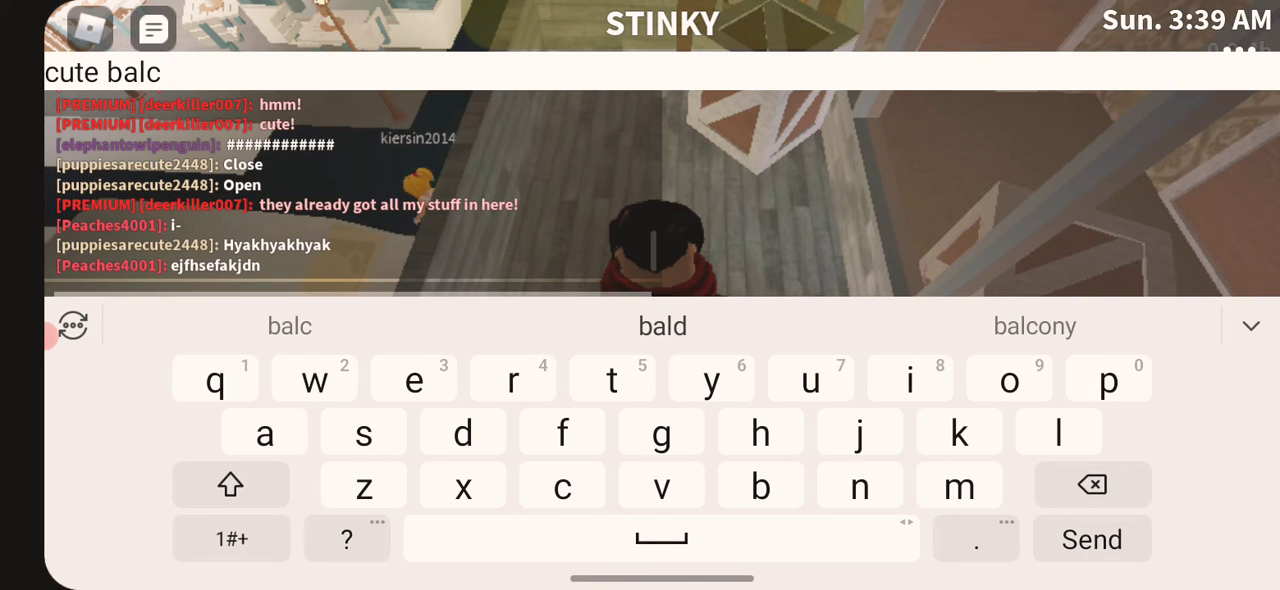
click(1035, 326)
click(231, 539)
text(!)
click(1092, 539)
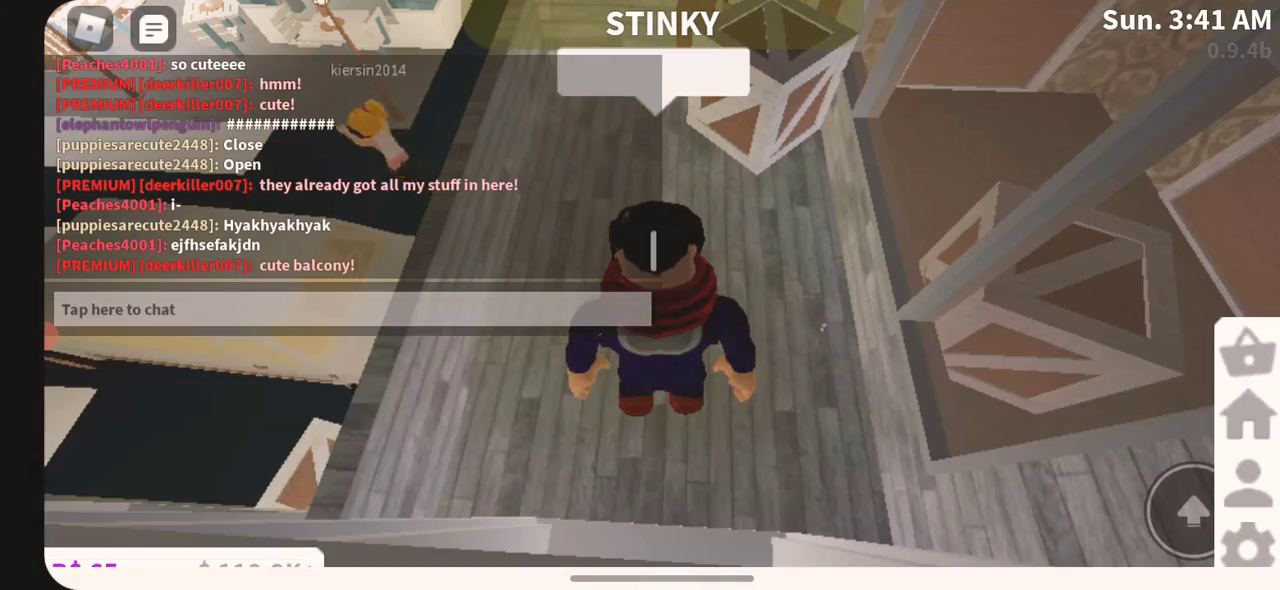
Open the arched door, walk into the bedroom with the bed and clothes rack, and start a chat message
drag(900, 300, 700, 250)
drag(245, 508, 245, 470)
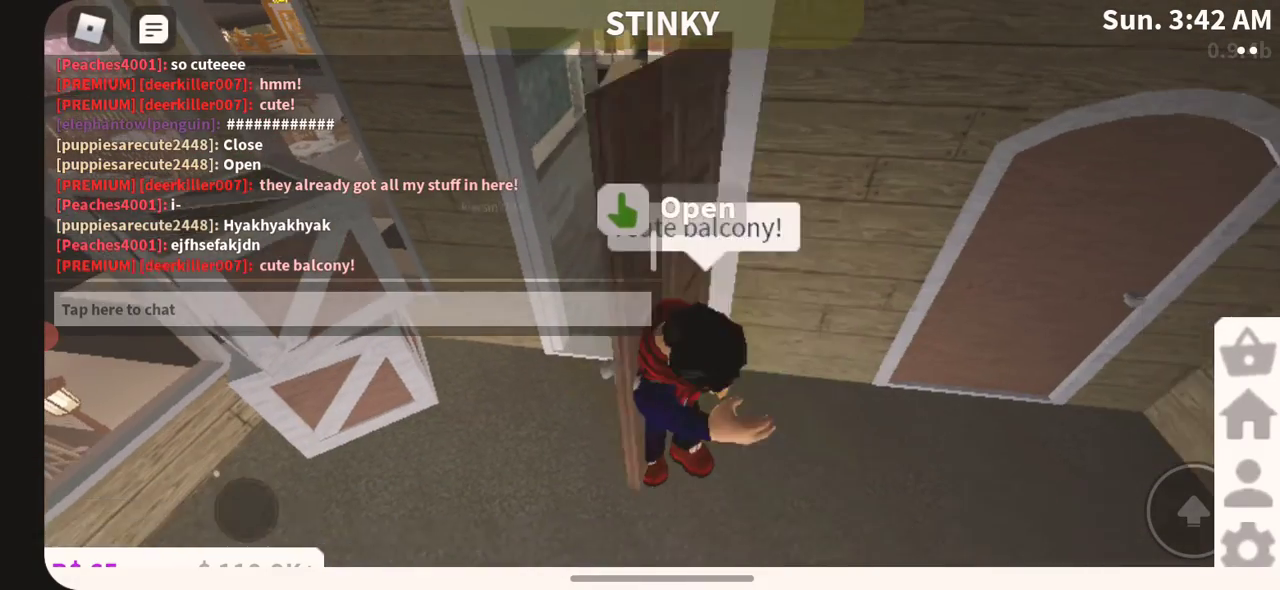
drag(245, 508, 300, 480)
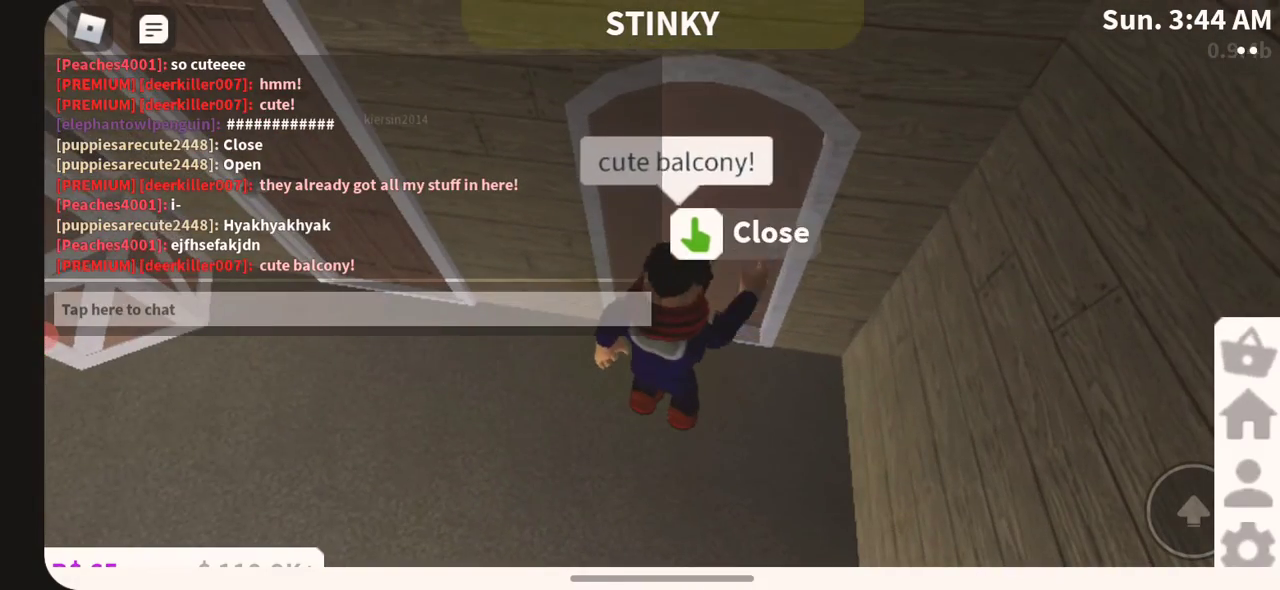
click(696, 232)
mouse_move(223, 380)
mouse_down()
mouse_move(223, 427)
mouse_move(223, 340)
mouse_up()
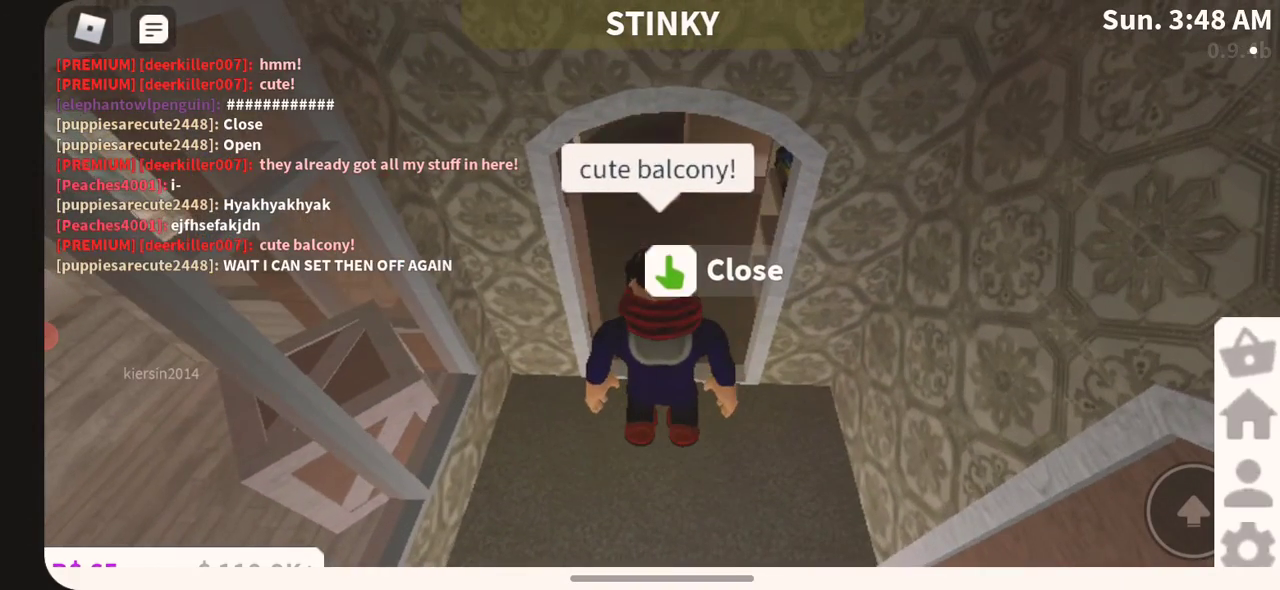
drag(208, 415, 200, 330)
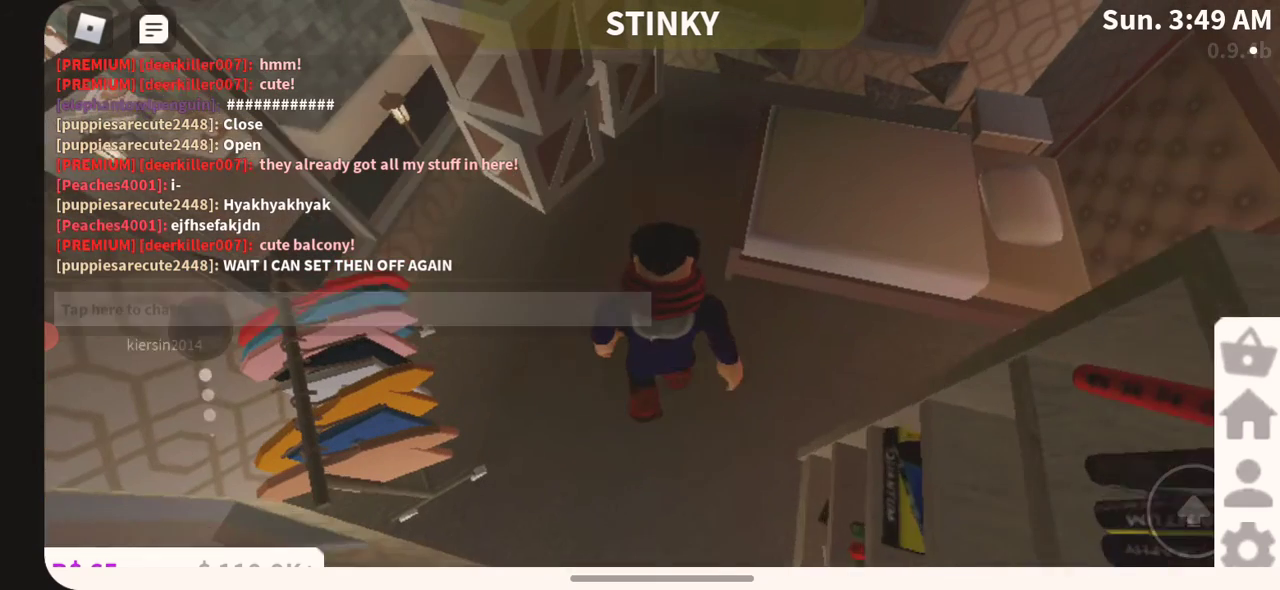
click(120, 309)
text(a)
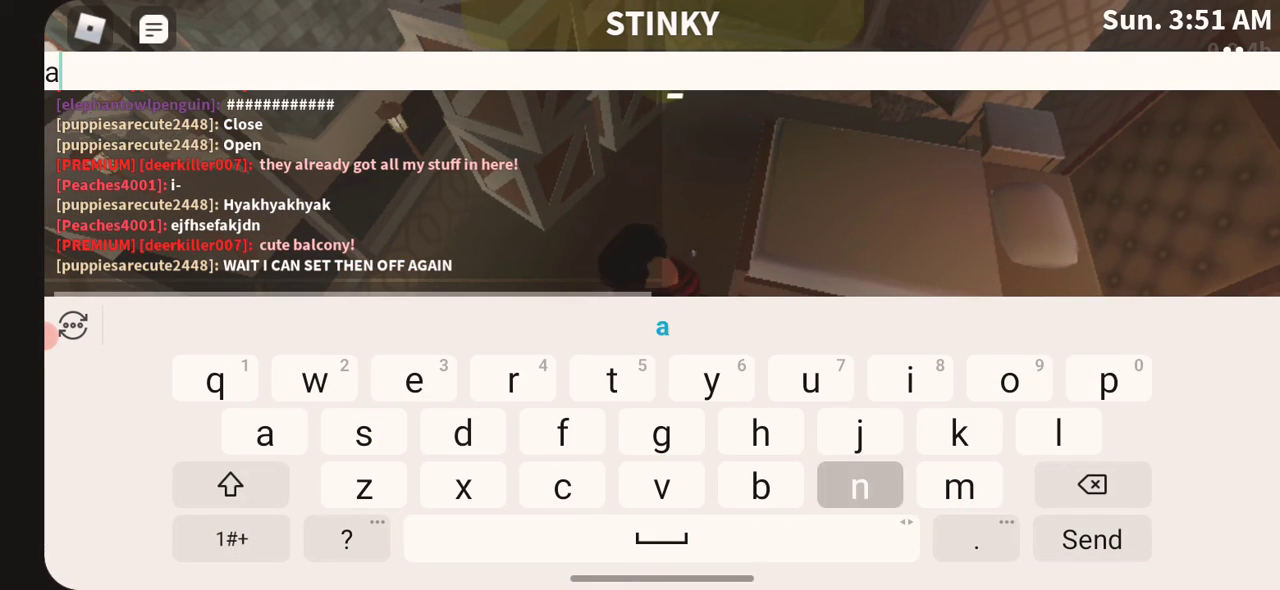
text(nd my cute bed)
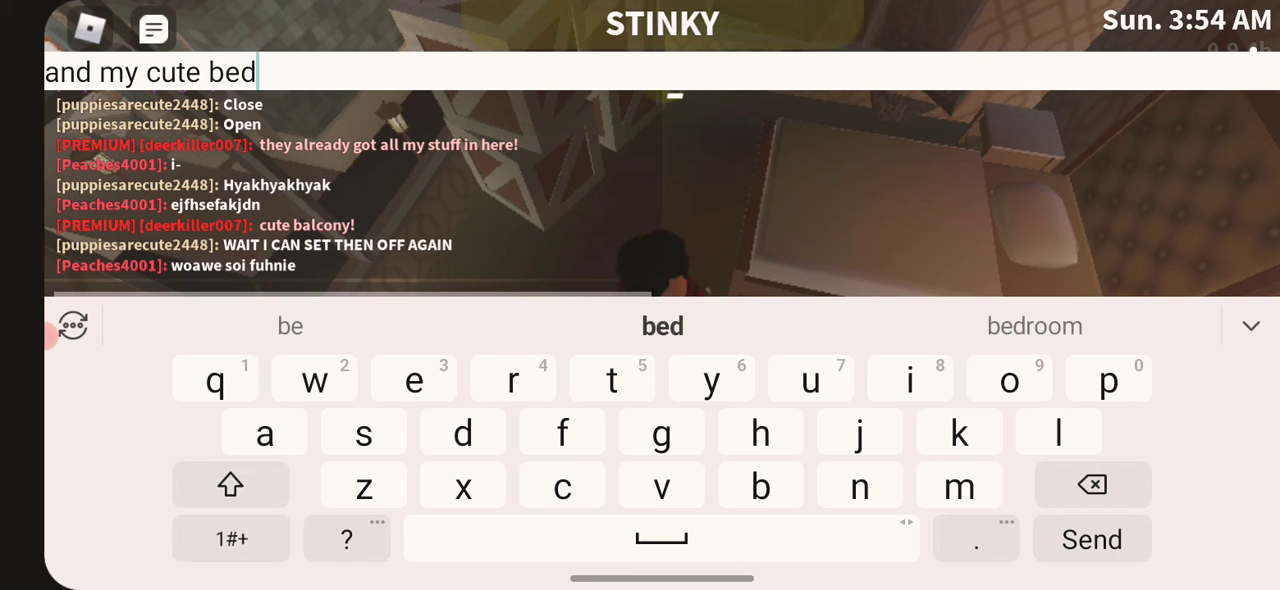
Post 'and my cute bedroom!' in chat
click(1034, 326)
click(231, 539)
click(414, 432)
click(1092, 539)
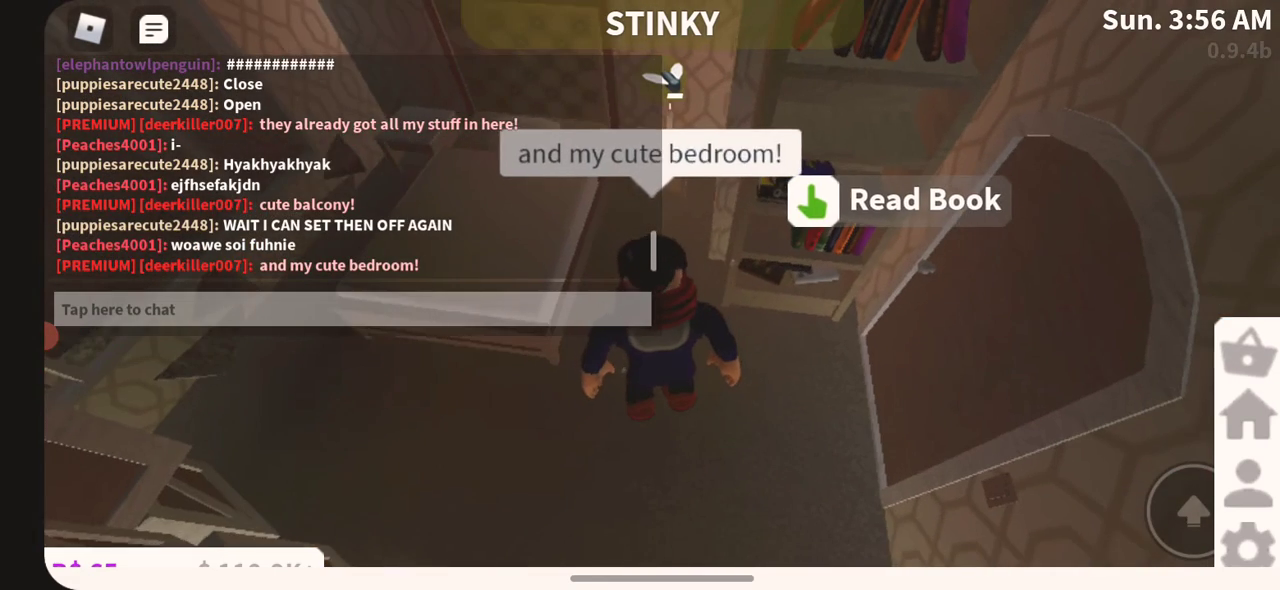
Post 'yawns', 'im tired I better head to bed' and 'and unpack tomorrow' in chat
click(120, 309)
text(y)
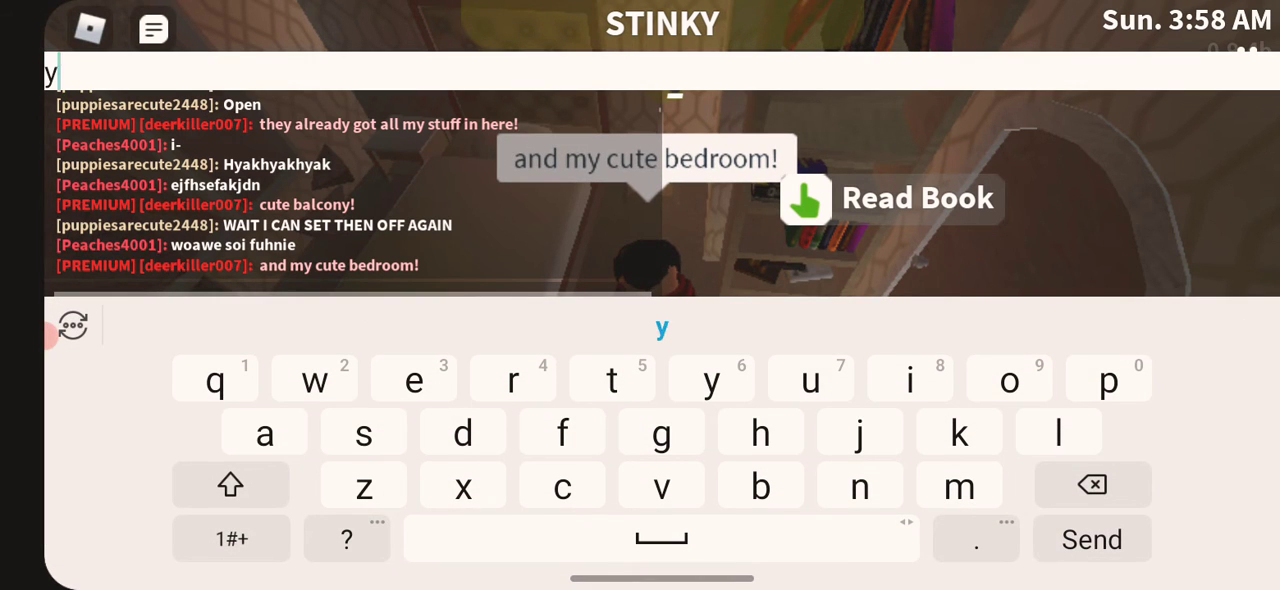
text(awns)
click(1092, 539)
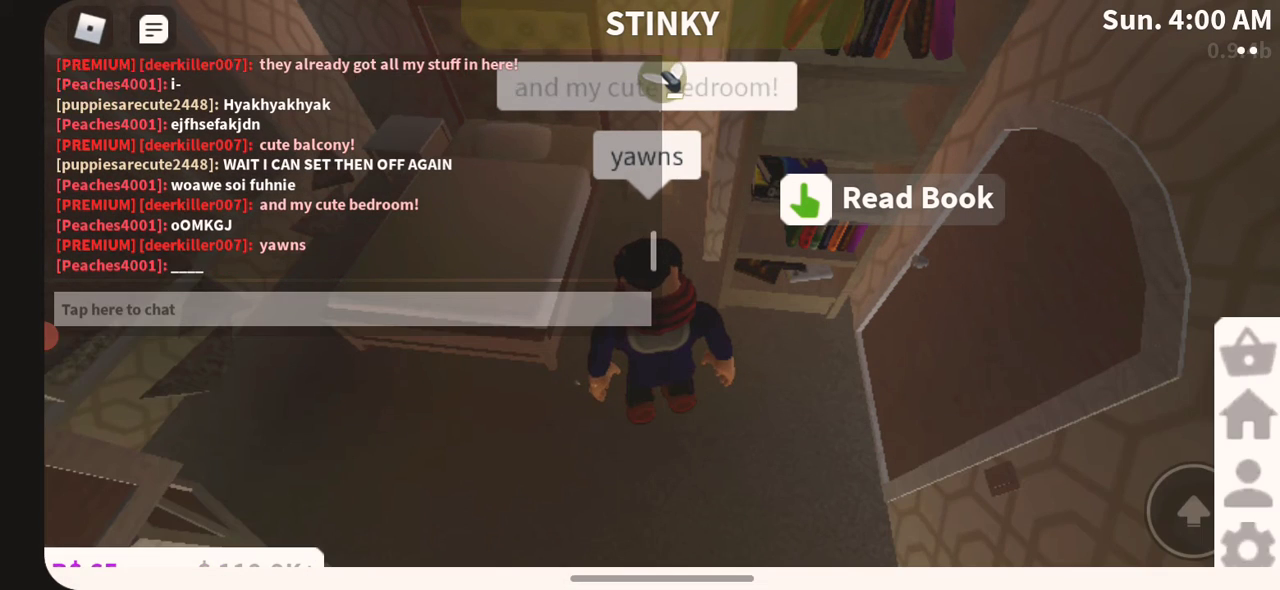
click(300, 306)
text(ired )
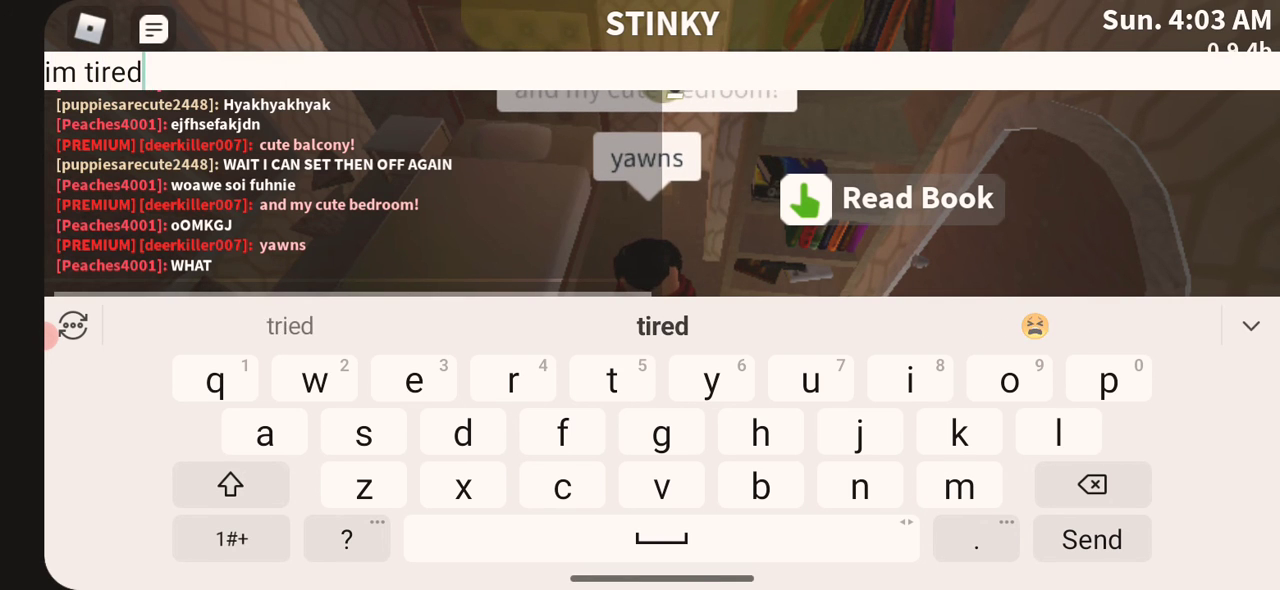
text(I bett)
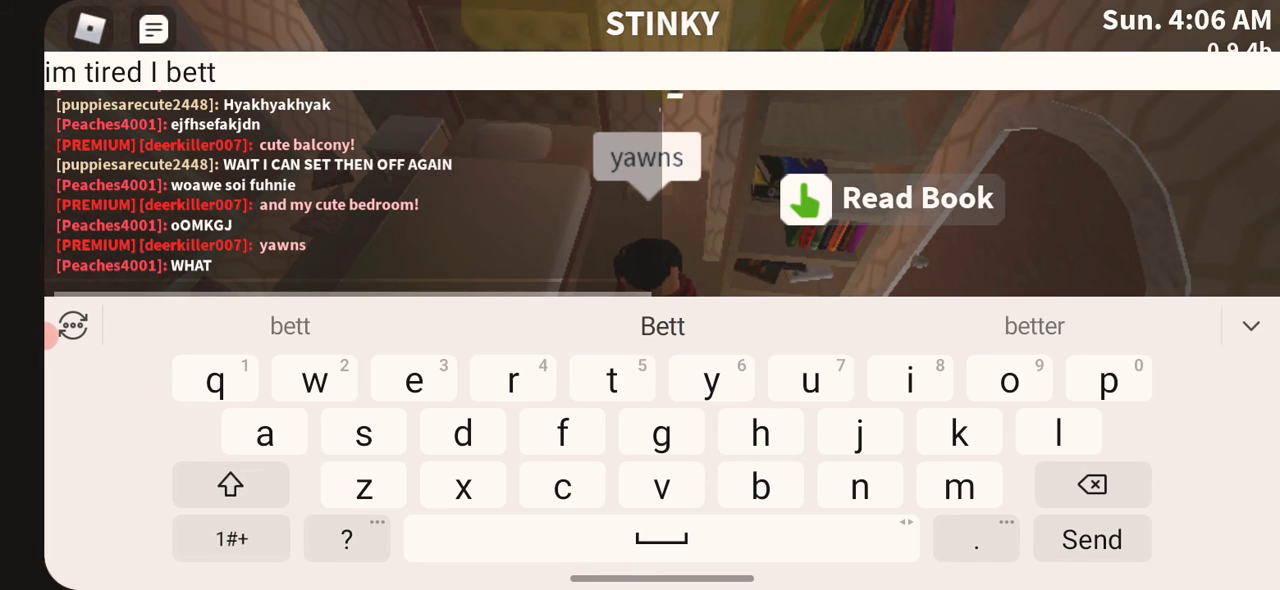
click(1034, 326)
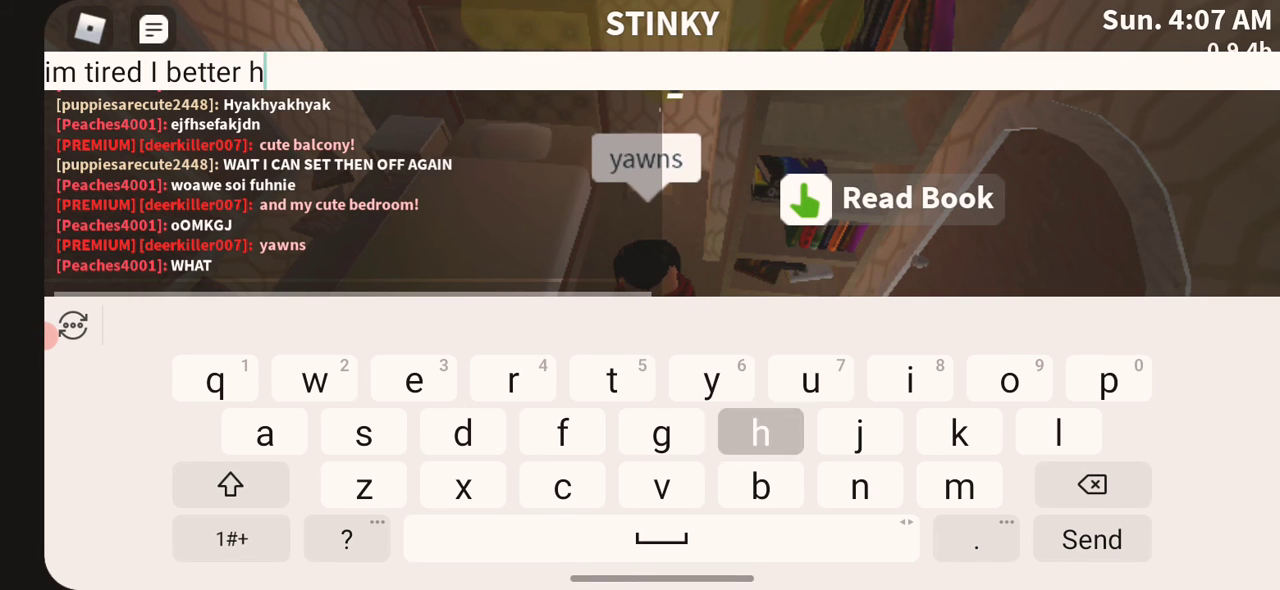
text(ead to)
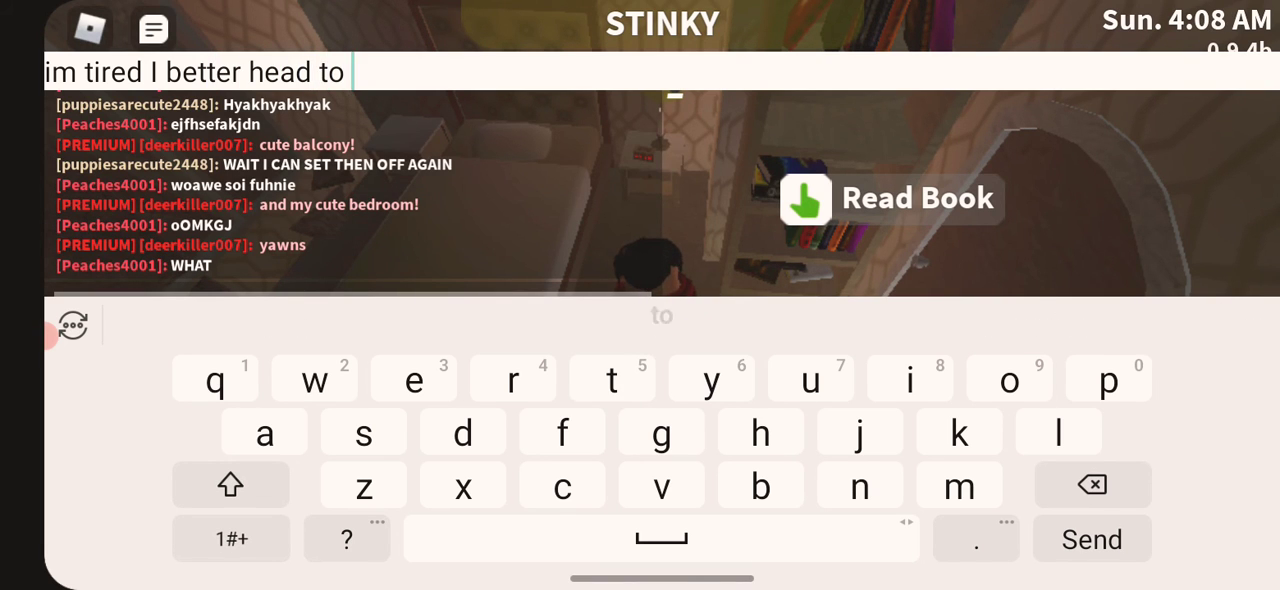
text(ed)
key(Return)
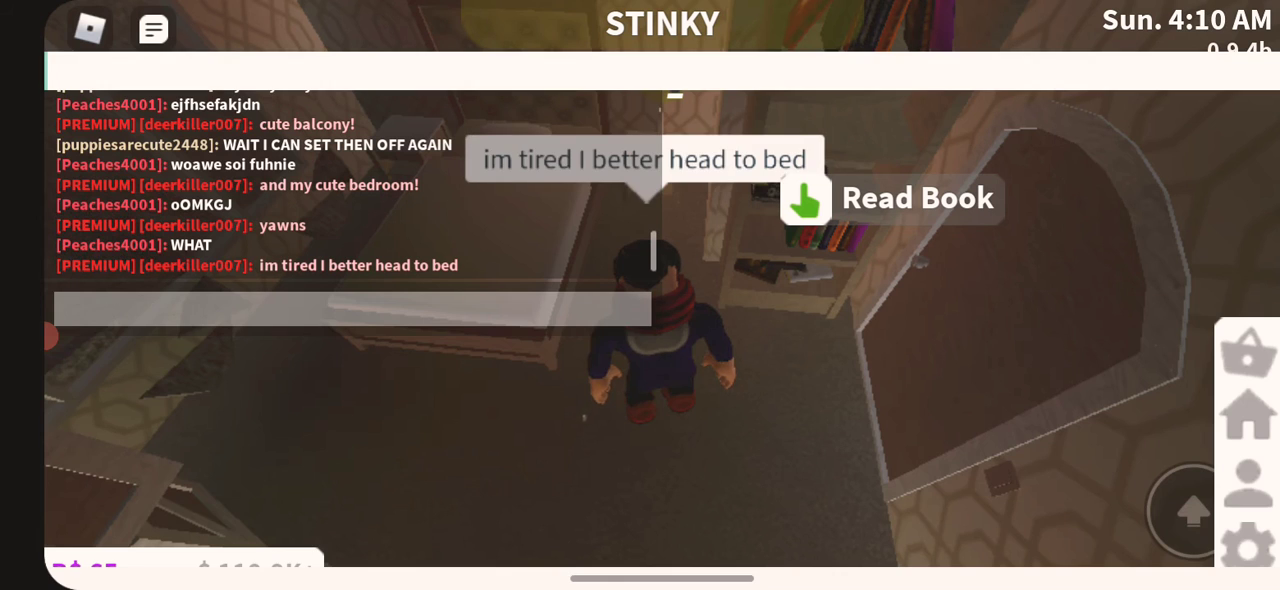
text(and )
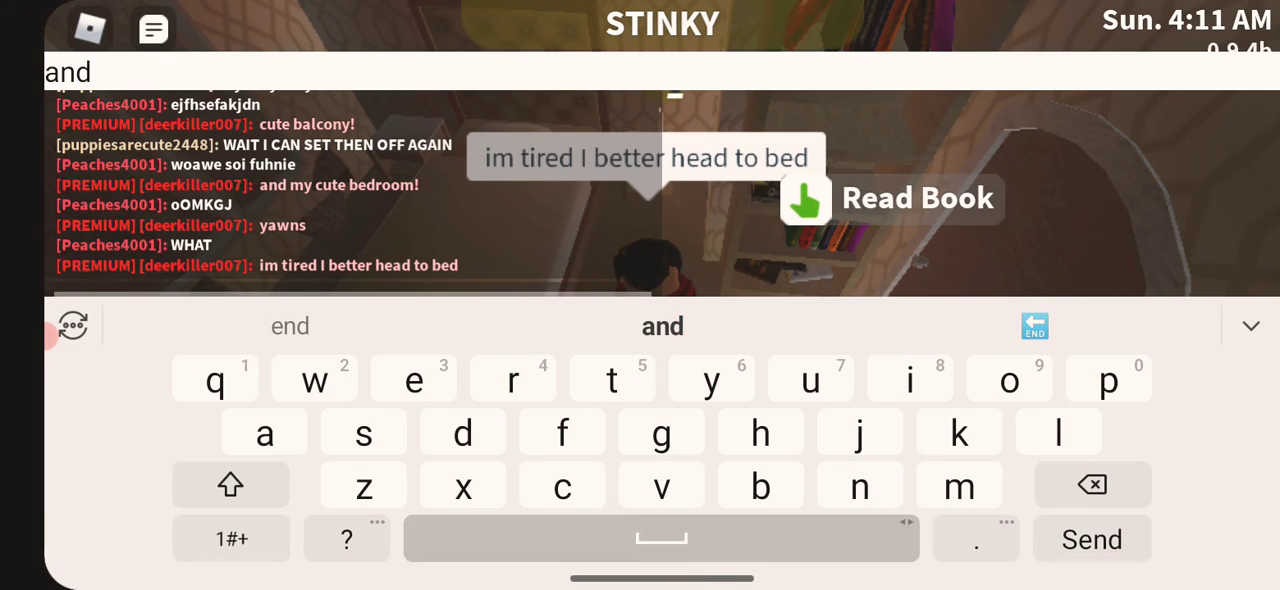
text(unp)
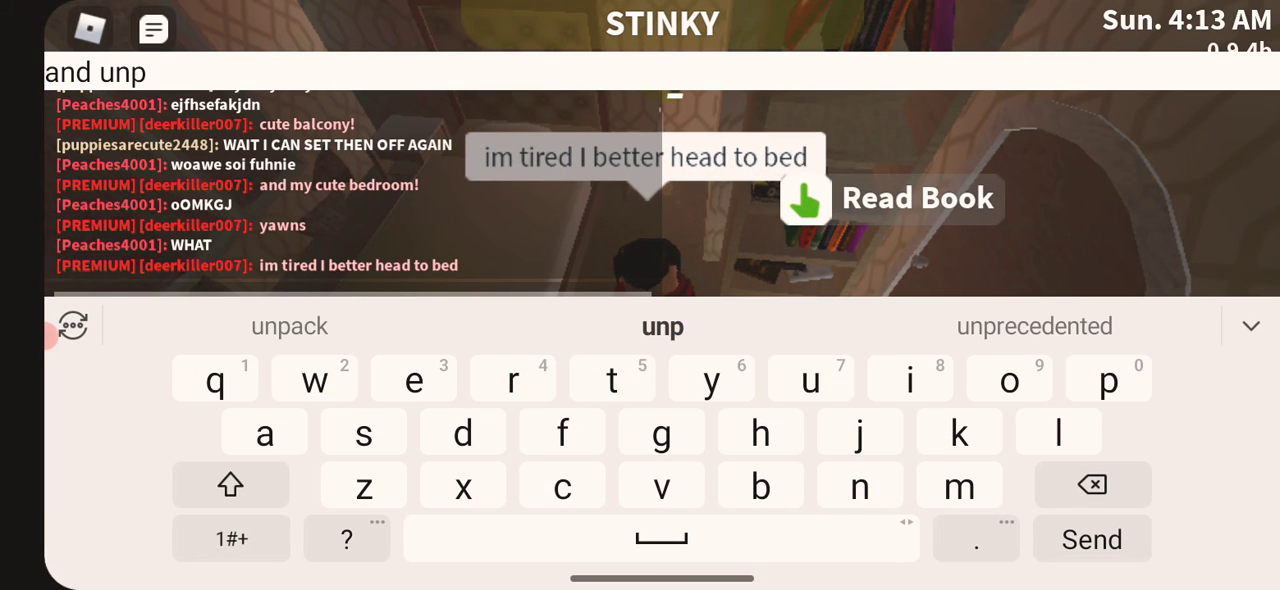
text(ack tomorrow)
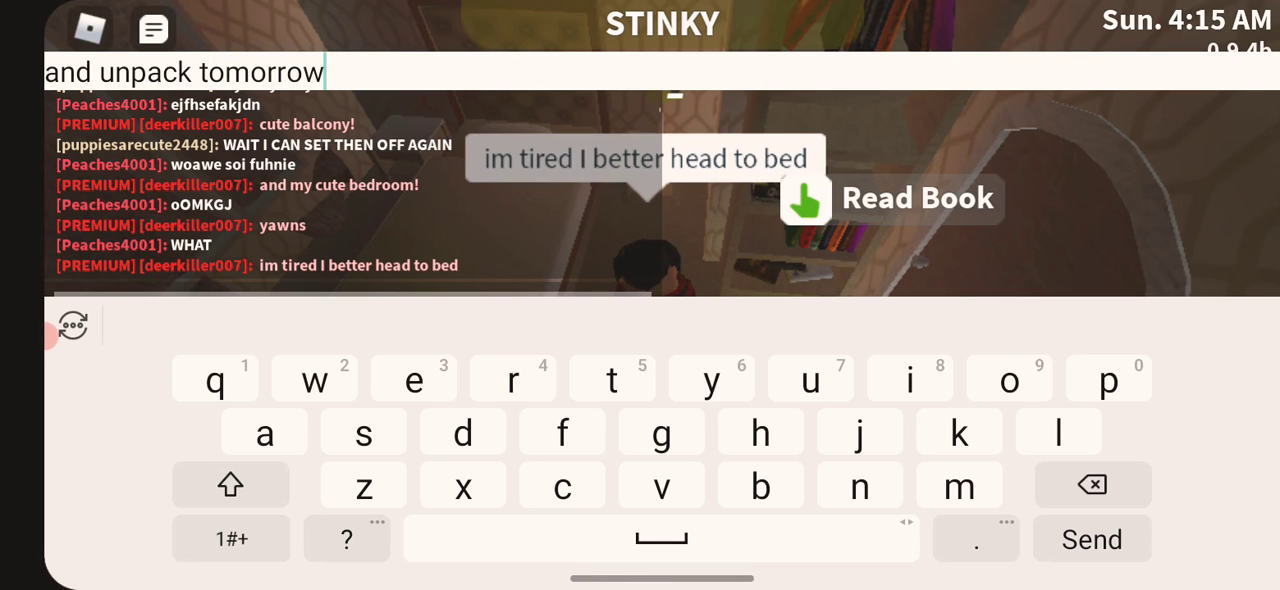
key(Return)
click(655, 340)
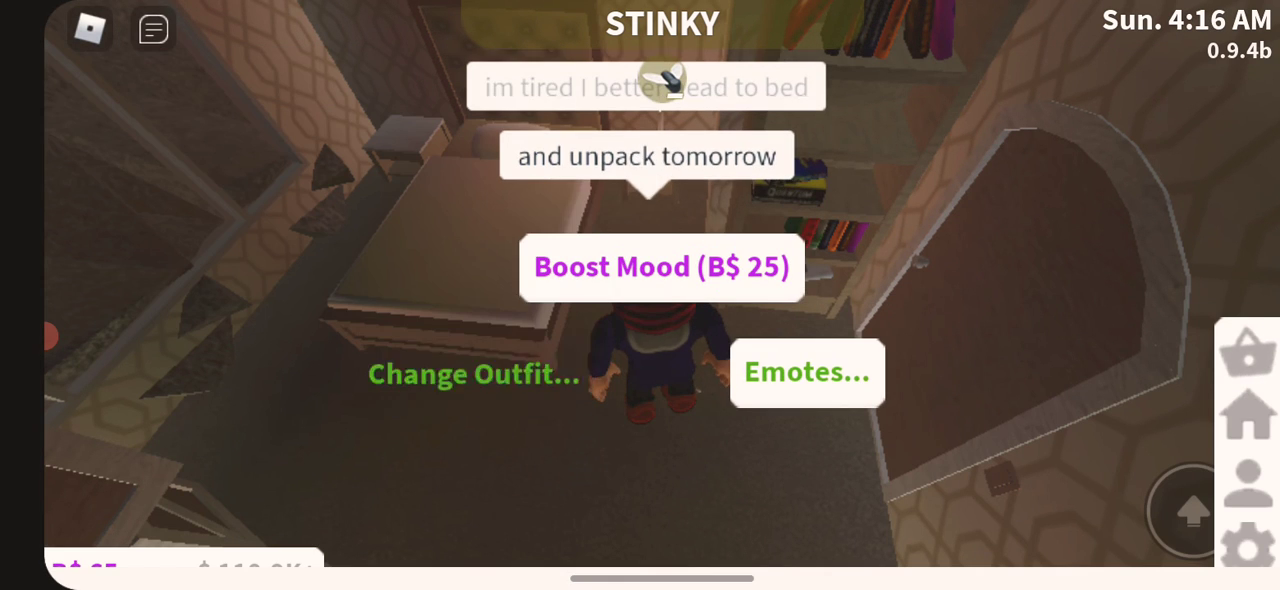
Change into the dark outfit, switch off the bedside lamp, and lie down in bed
click(473, 373)
click(843, 267)
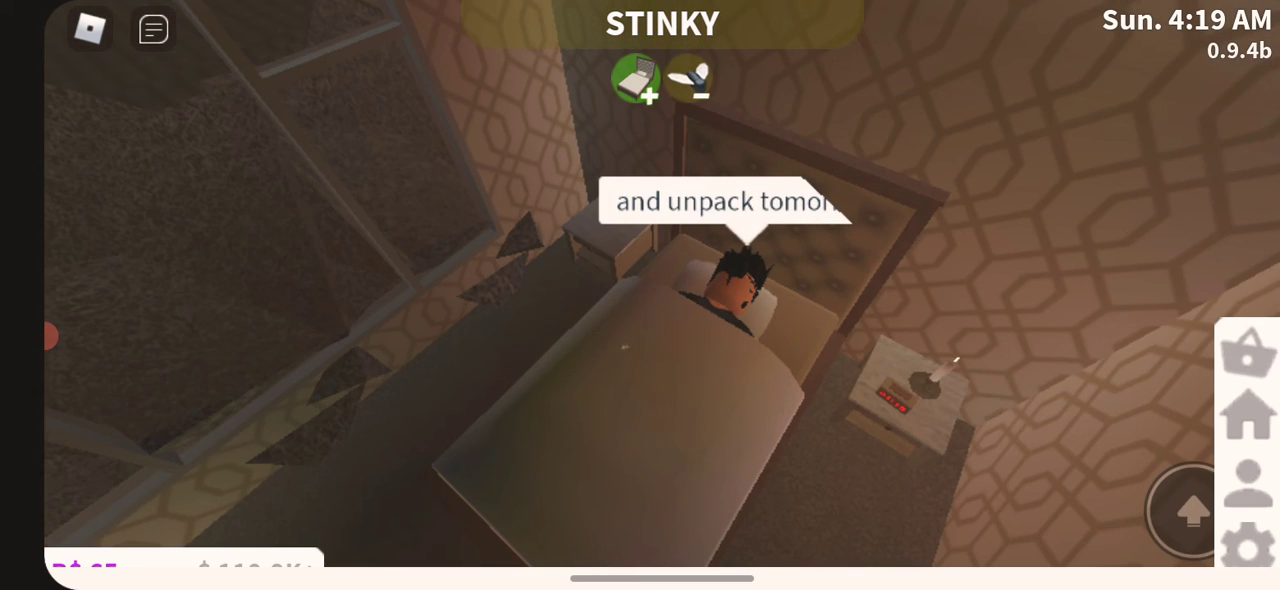
click(931, 345)
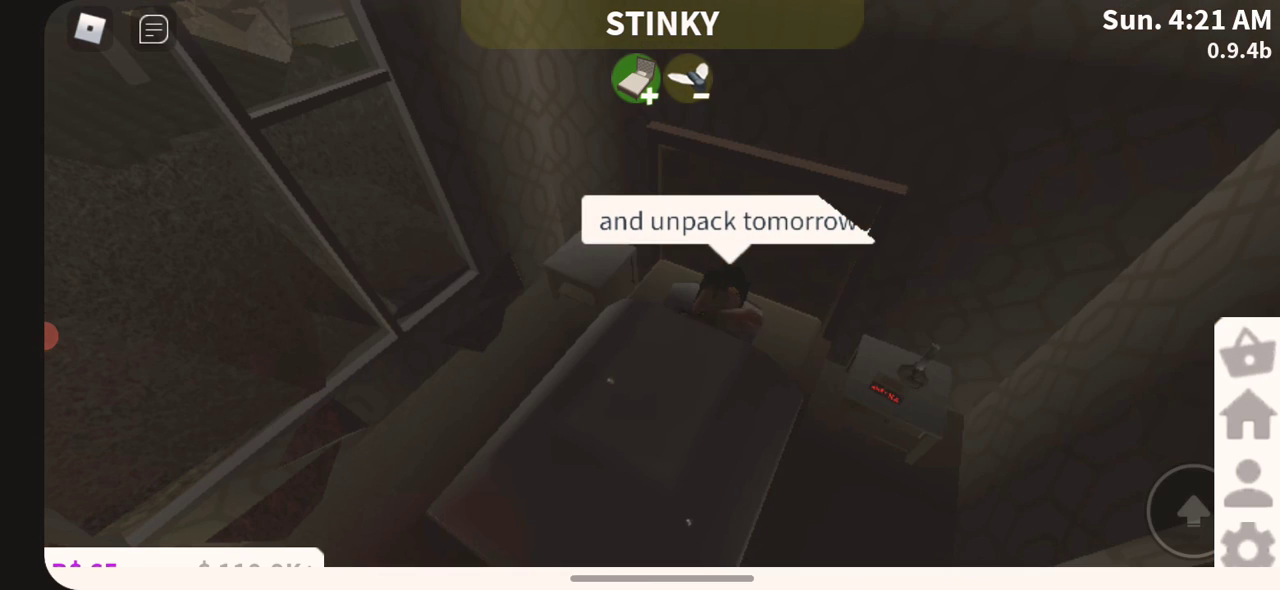
click(50, 336)
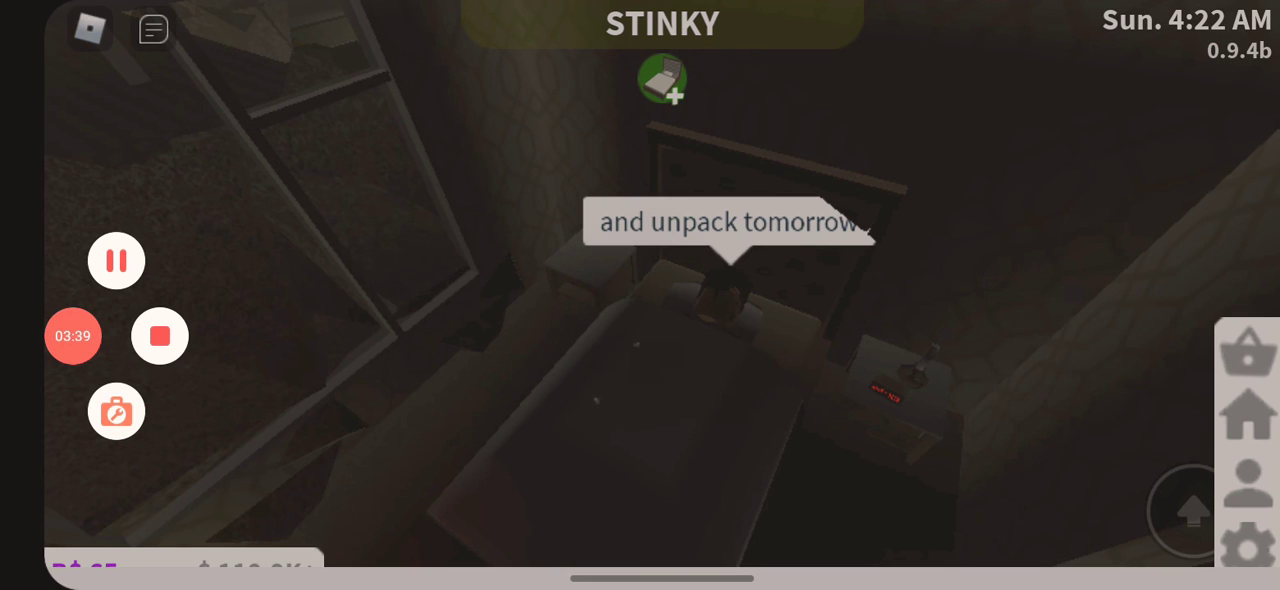